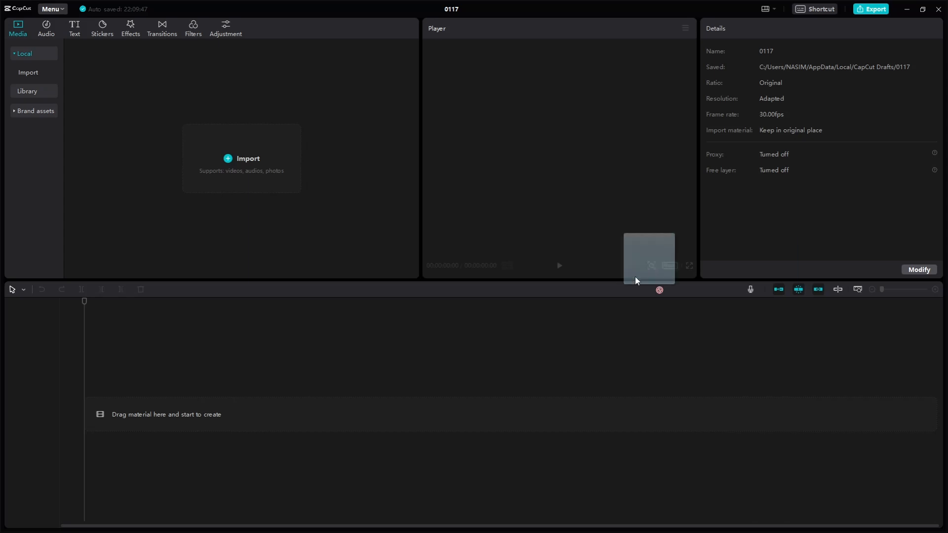
- Import the MP4 recording into the project's media and add it to the timeline
{"action": "left_click_drag", "start_coordinate": [635, 276], "coordinate": [253, 159]}
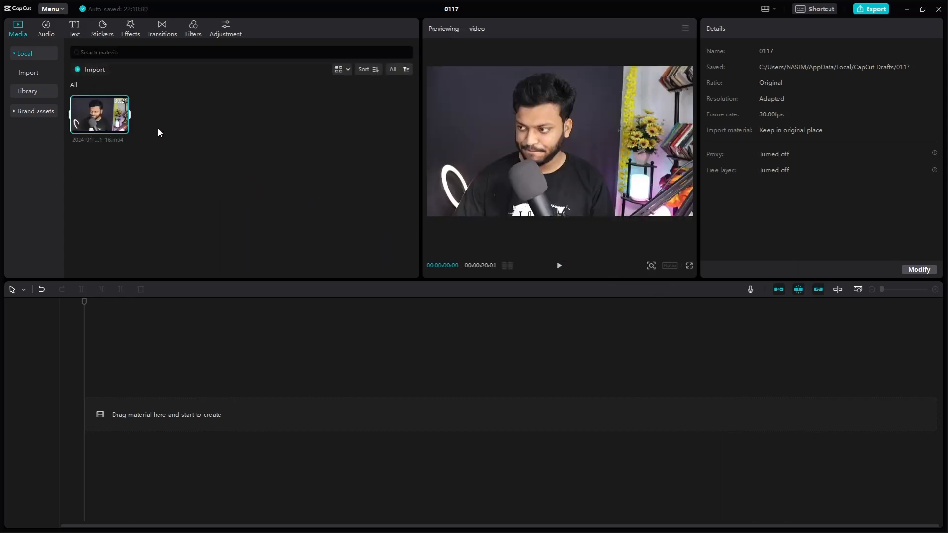
{"action": "left_click", "coordinate": [123, 128]}
{"action": "left_click", "coordinate": [190, 420]}
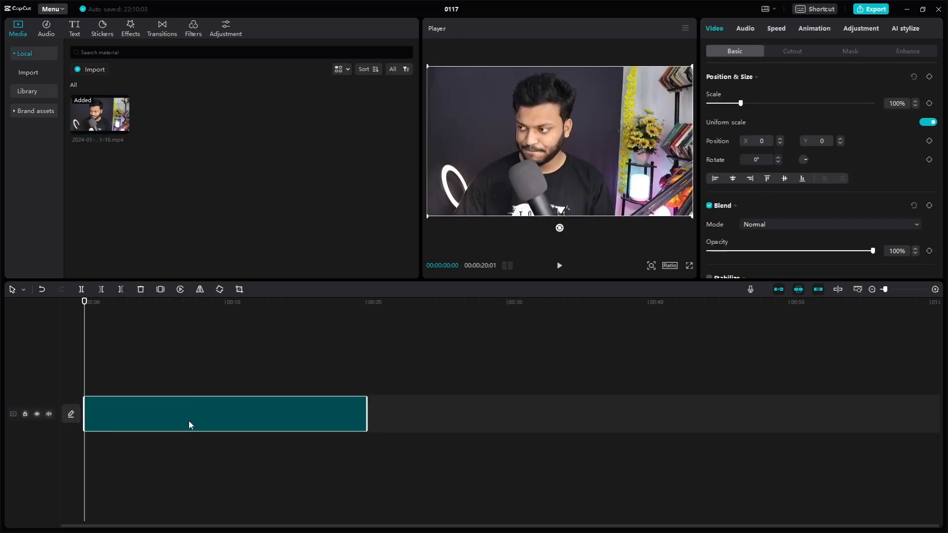
- Extract the audio from the video clip and delete the extracted audio track
{"action": "right_click", "coordinate": [192, 418]}
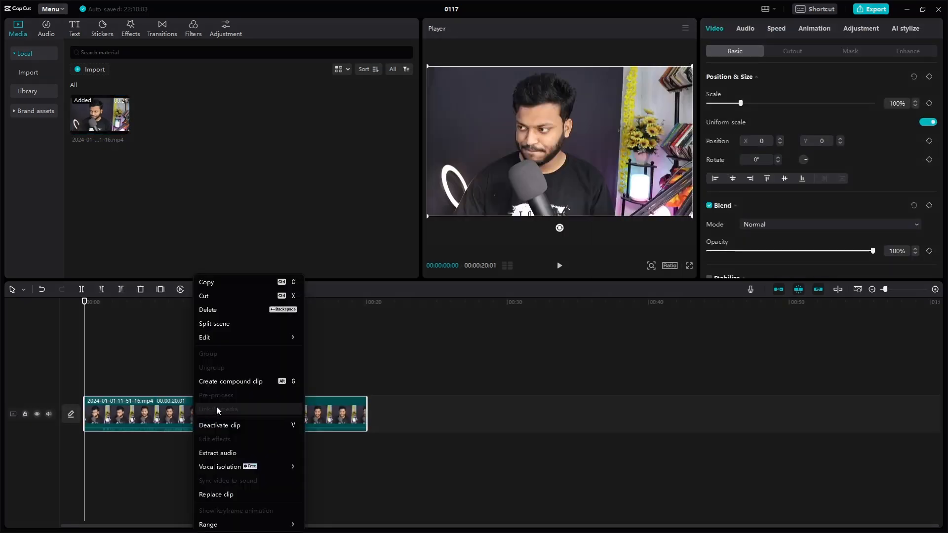
{"action": "left_click", "coordinate": [223, 456]}
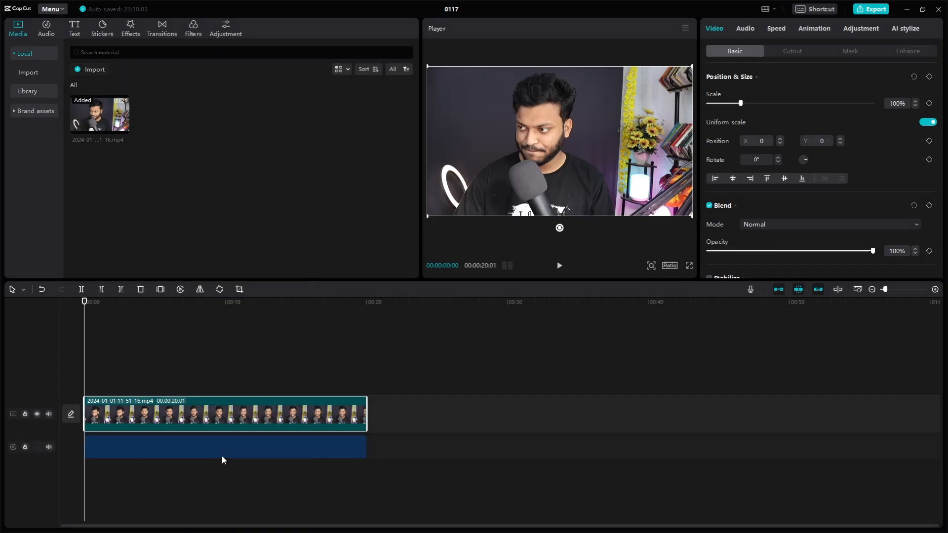
{"action": "left_click", "coordinate": [162, 446]}
{"action": "key", "text": "Delete"}
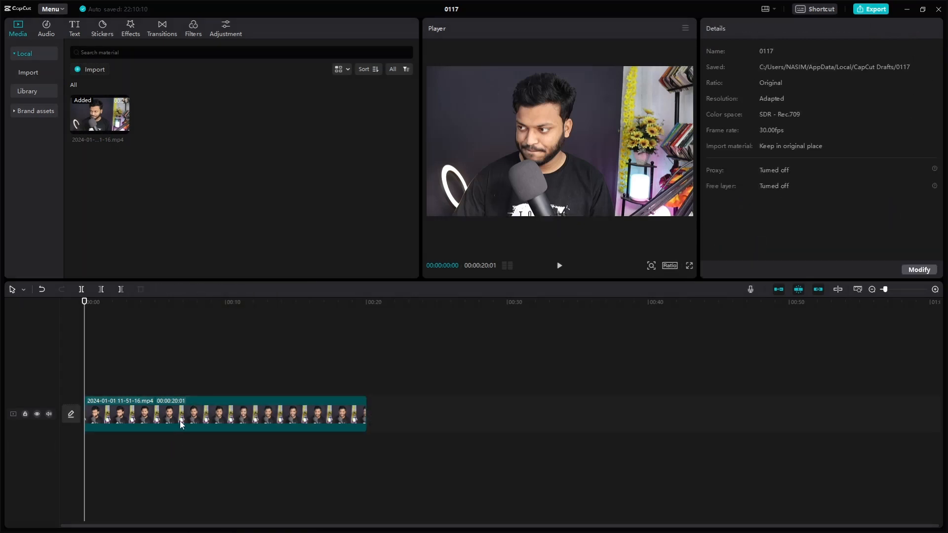
- Preview the clip's first six seconds and examine its basic video settings, from Position & Size through Canvas
{"action": "key", "text": "space"}
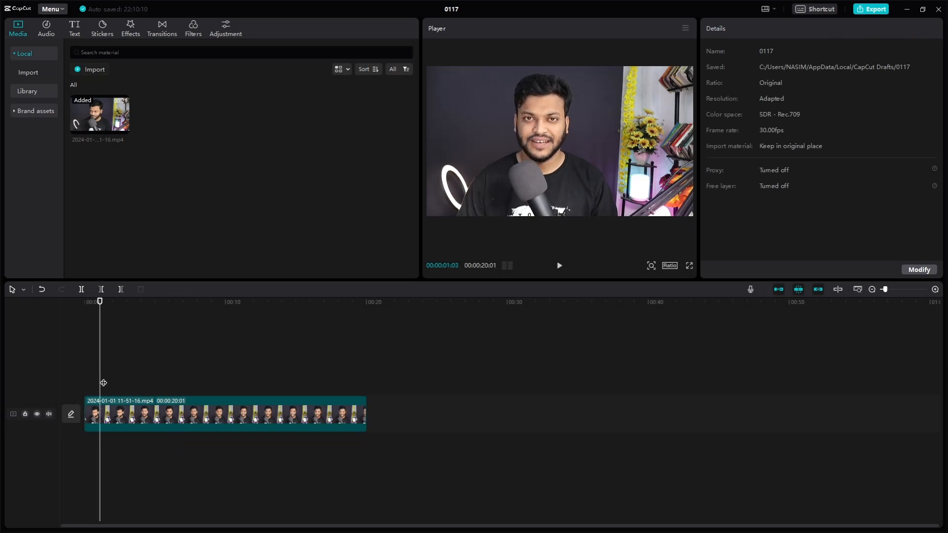
{"action": "left_click_drag", "start_coordinate": [99, 376], "coordinate": [173, 383]}
{"action": "left_click", "coordinate": [155, 410]}
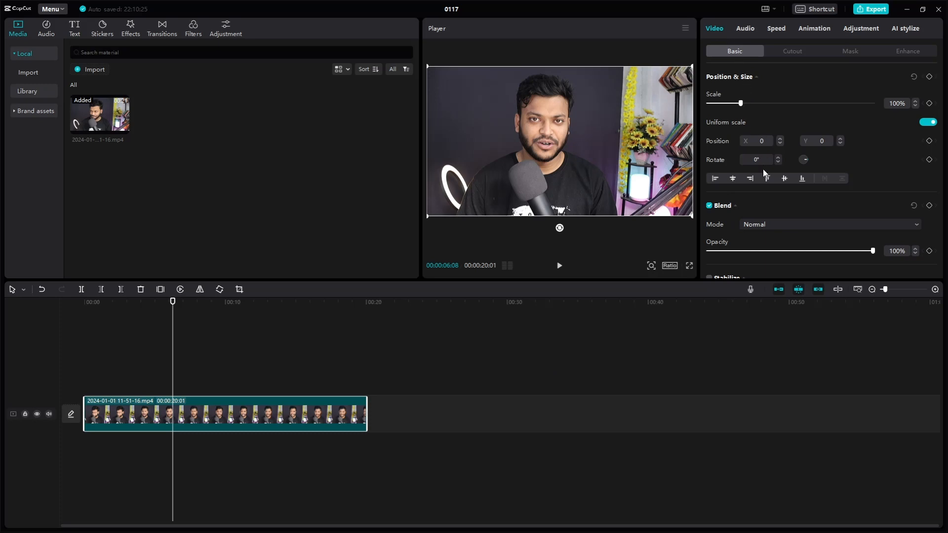
{"action": "scroll", "coordinate": [763, 171], "scroll_direction": "down", "scroll_amount": 5}
{"action": "scroll", "coordinate": [764, 171], "scroll_direction": "down", "scroll_amount": 3}
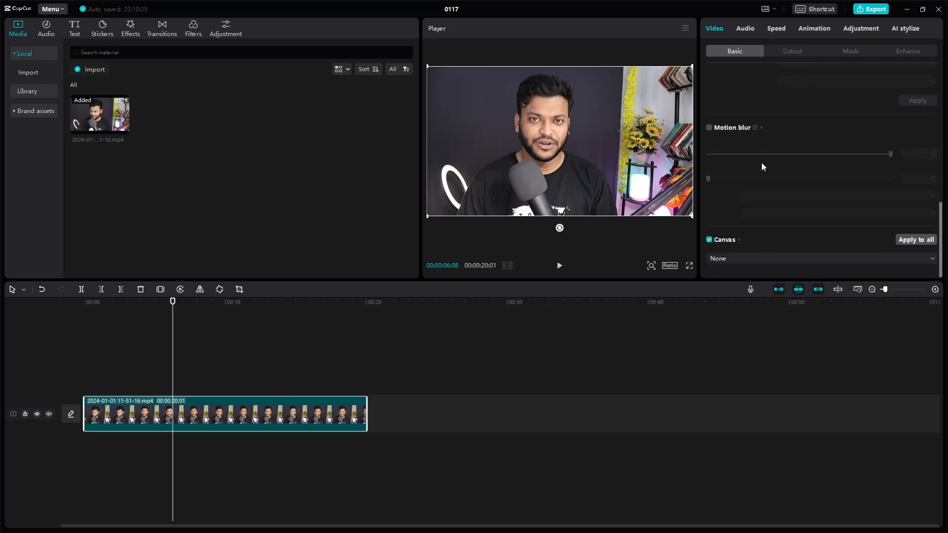
{"action": "scroll", "coordinate": [761, 168], "scroll_direction": "up", "scroll_amount": 8}
{"action": "scroll", "coordinate": [760, 168], "scroll_direction": "down", "scroll_amount": 8}
{"action": "scroll", "coordinate": [716, 171], "scroll_direction": "up", "scroll_amount": 2}
{"action": "scroll", "coordinate": [714, 174], "scroll_direction": "up", "scroll_amount": 3}
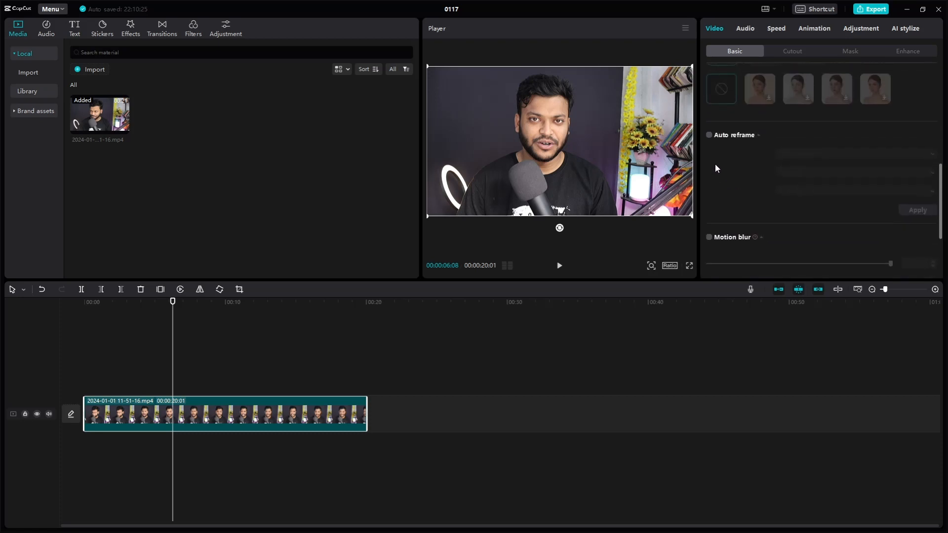
{"action": "scroll", "coordinate": [721, 163], "scroll_direction": "up", "scroll_amount": 3}
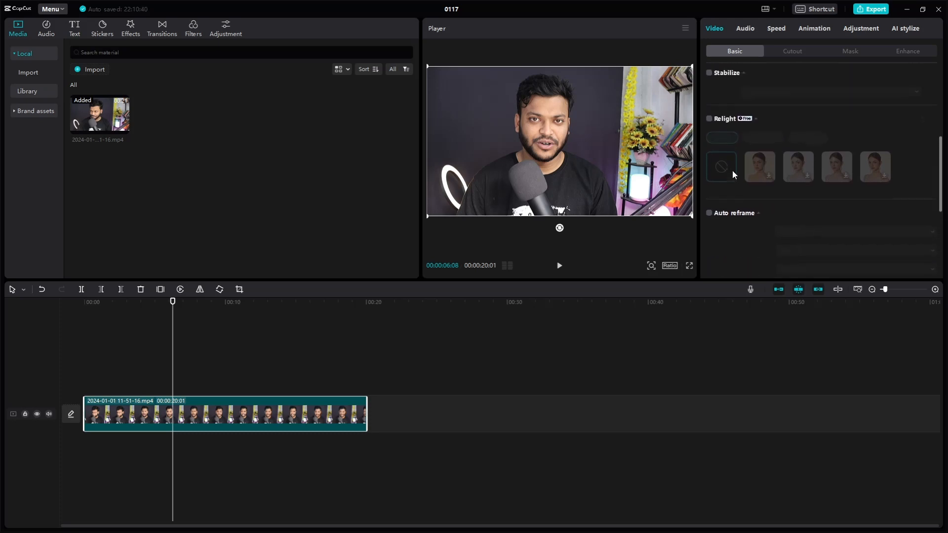
{"action": "scroll", "coordinate": [726, 145], "scroll_direction": "up", "scroll_amount": 4}
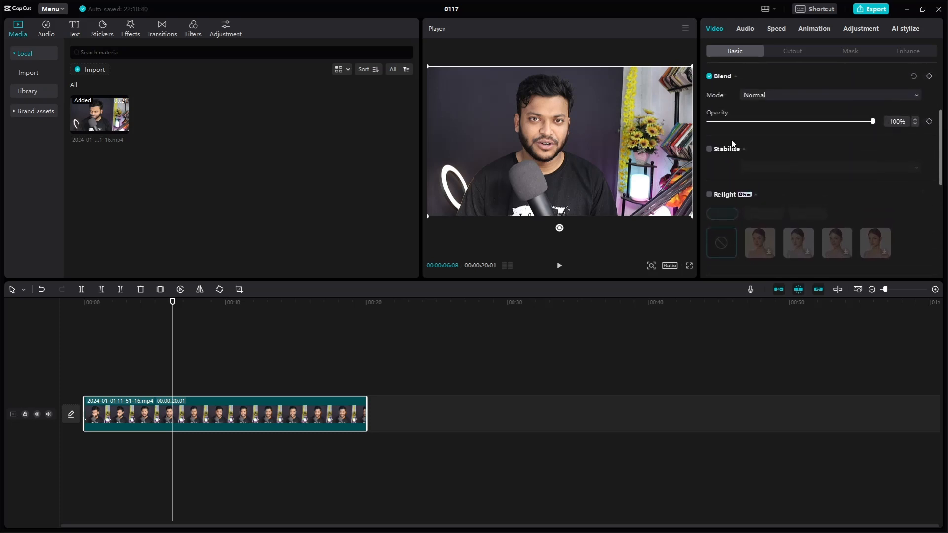
{"action": "scroll", "coordinate": [751, 210], "scroll_direction": "up", "scroll_amount": 1}
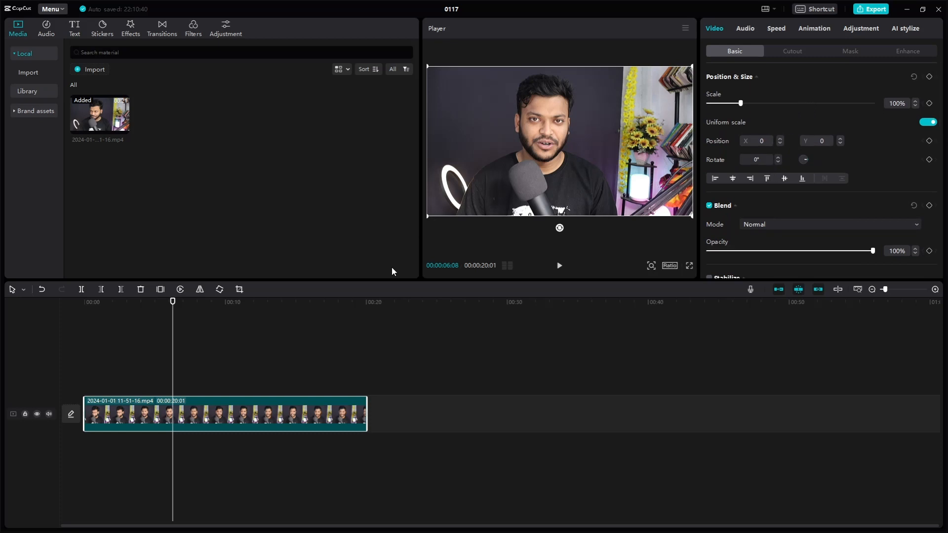
- Set the clip's color adjustments to Temp 13, Hue 12 and Saturation 5
{"action": "left_click", "coordinate": [859, 31]}
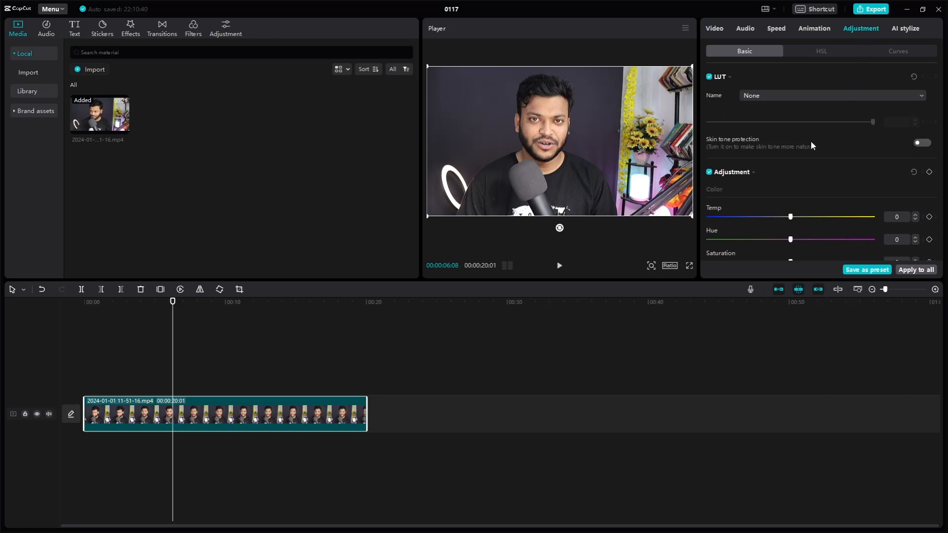
{"action": "scroll", "coordinate": [795, 180], "scroll_direction": "down", "scroll_amount": 3}
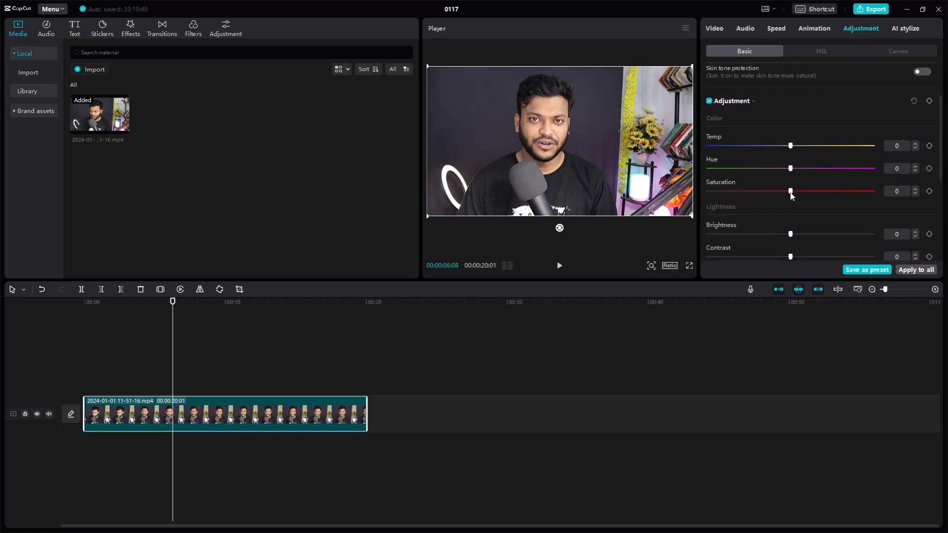
{"action": "left_click_drag", "start_coordinate": [791, 192], "coordinate": [813, 147]}
{"action": "scroll", "coordinate": [784, 130], "scroll_direction": "down", "scroll_amount": 3}
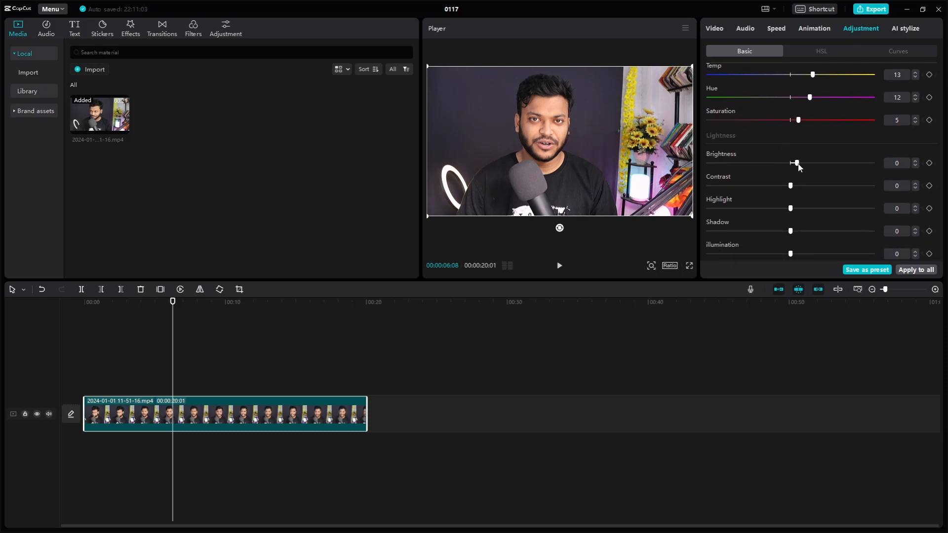
- Set the clip's lightness adjustments to Contrast 5, Highlight -3 and Shadow 4, leaving Brightness and illumination at 0
{"action": "left_click_drag", "start_coordinate": [792, 164], "coordinate": [784, 227]}
{"action": "scroll", "coordinate": [802, 216], "scroll_direction": "down", "scroll_amount": 1}
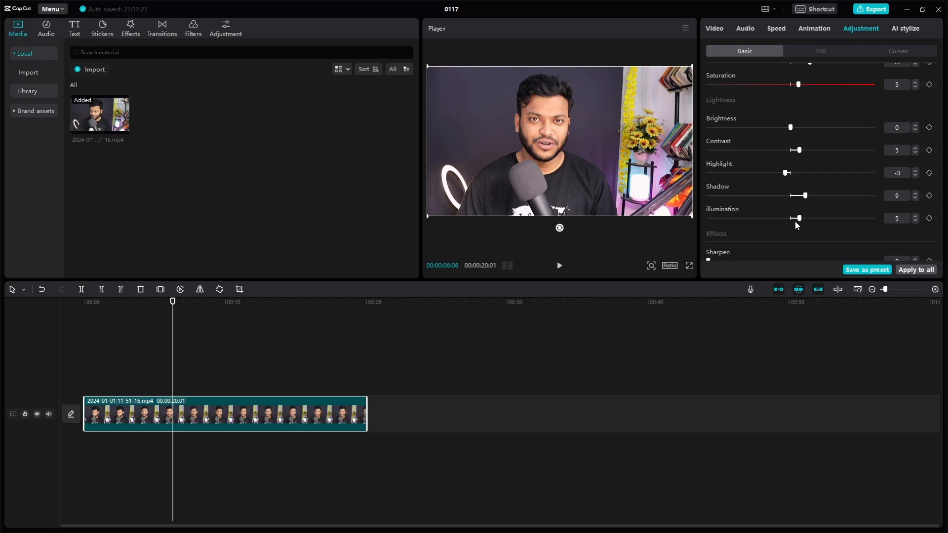
{"action": "left_click_drag", "start_coordinate": [812, 196], "coordinate": [797, 197]}
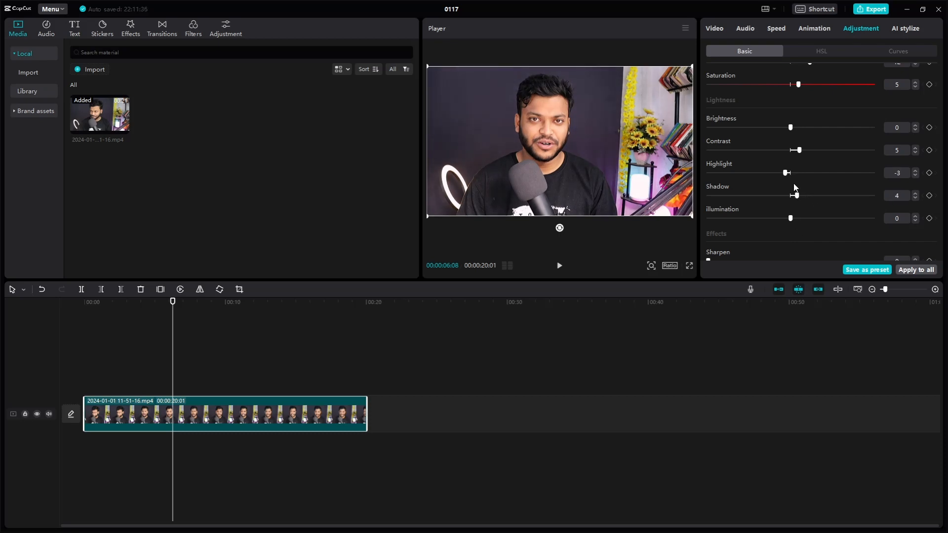
- Adjust the clip's effect sliders, starting with Sharpen
{"action": "scroll", "coordinate": [744, 191], "scroll_direction": "down", "scroll_amount": 3}
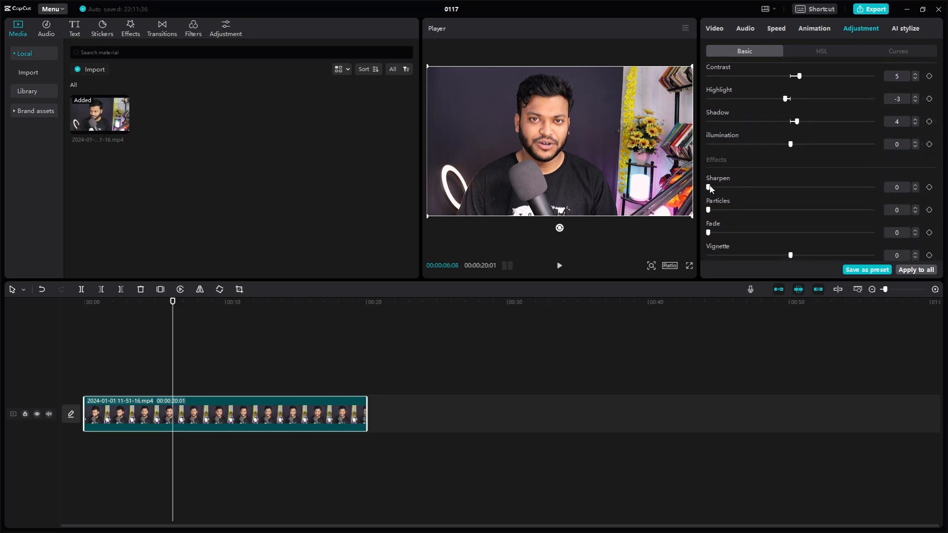
{"action": "left_click_drag", "start_coordinate": [709, 187], "coordinate": [705, 240]}
{"action": "scroll", "coordinate": [765, 177], "scroll_direction": "up", "scroll_amount": 6}
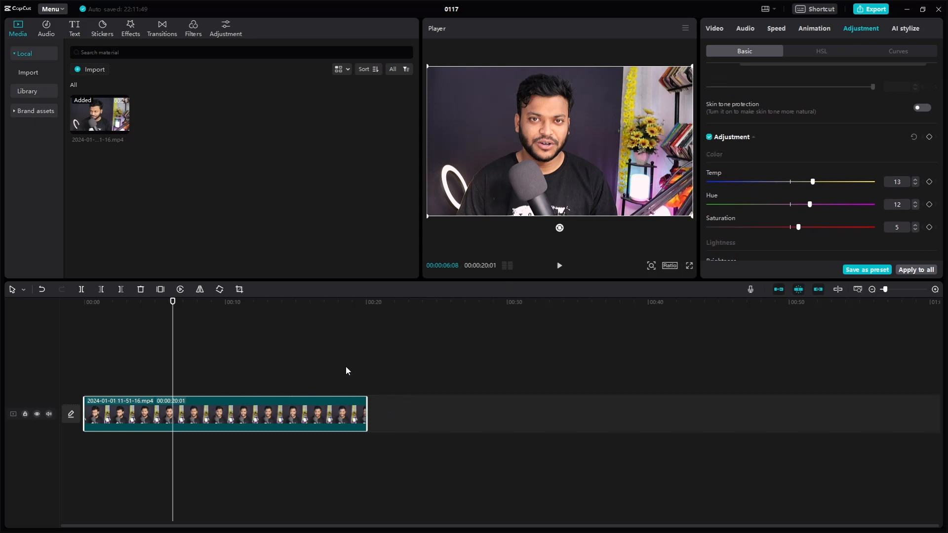
- Split the video clip at 00:00:17:10, keeping the short end segment directly after the first one
{"action": "left_click", "coordinate": [330, 309]}
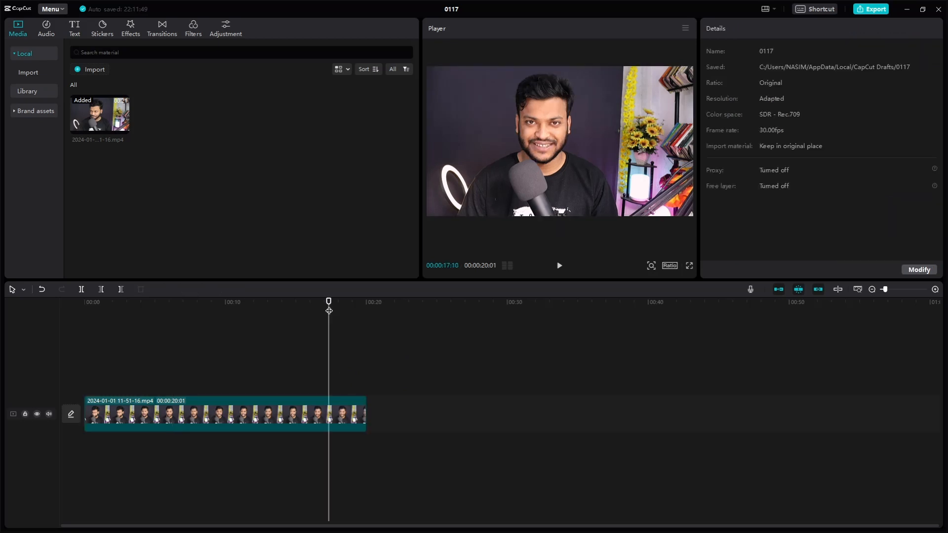
{"action": "key", "text": "ctrl+b"}
{"action": "left_click_drag", "start_coordinate": [344, 412], "coordinate": [424, 423]}
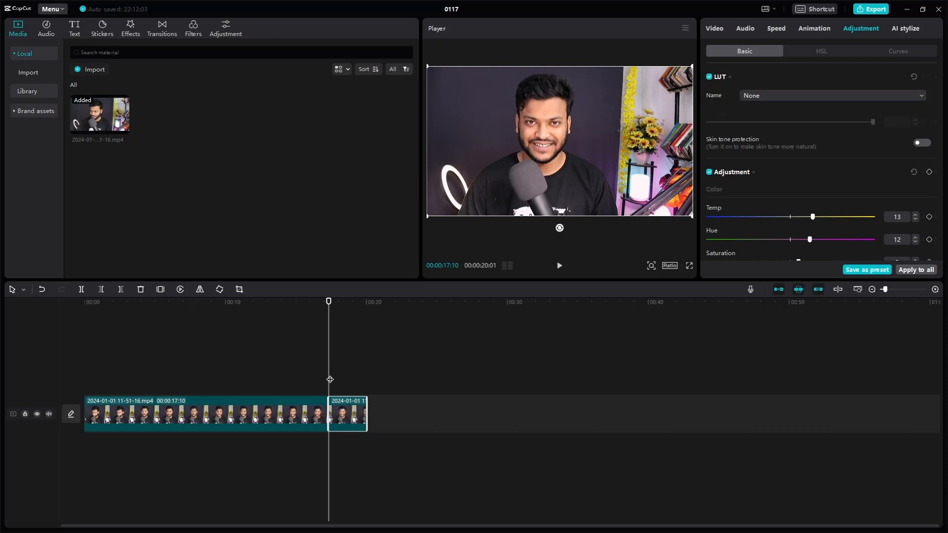
- Compare the picture and adjustment settings of the two segments on both sides of the cut
{"action": "left_click_drag", "start_coordinate": [328, 381], "coordinate": [289, 381]}
{"action": "left_click", "coordinate": [292, 413]}
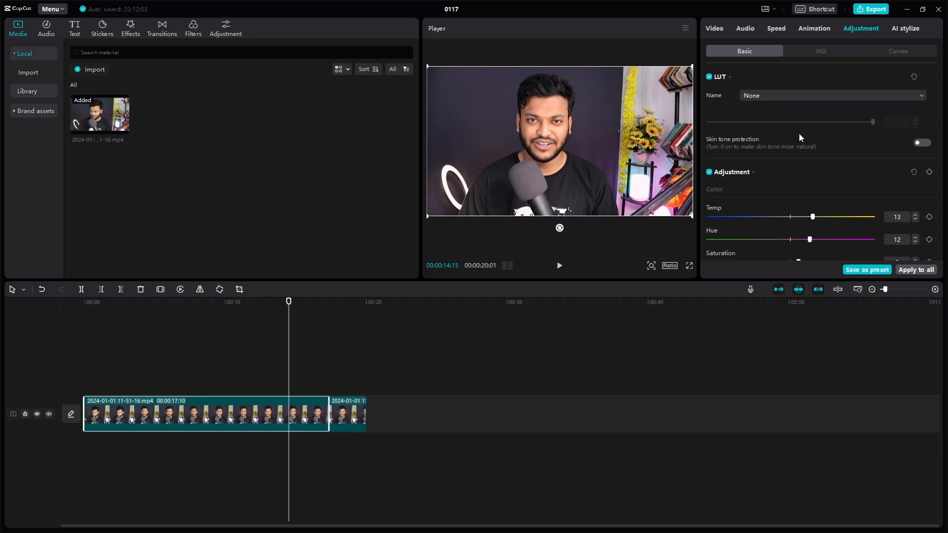
{"action": "left_click_drag", "start_coordinate": [290, 369], "coordinate": [330, 386]}
{"action": "left_click", "coordinate": [346, 410]}
{"action": "left_click", "coordinate": [332, 388]}
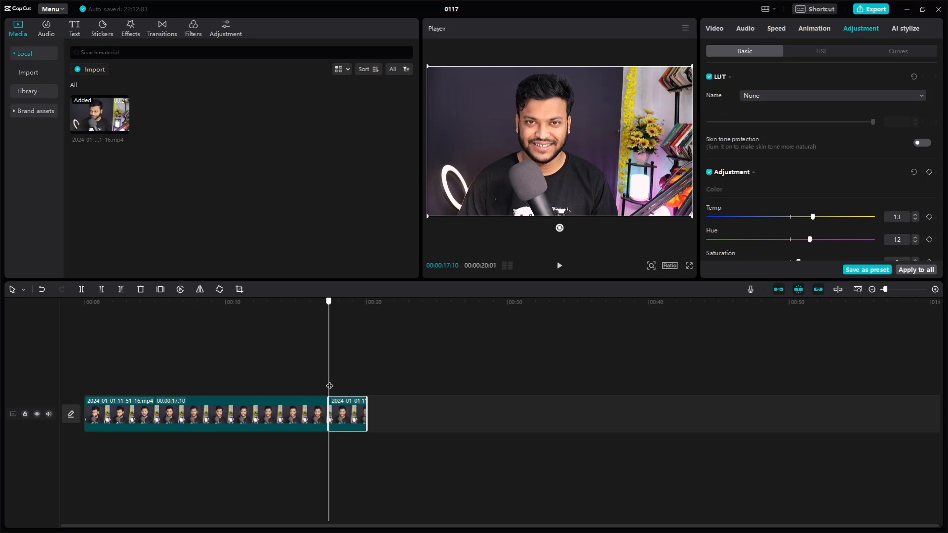
{"action": "left_click_drag", "start_coordinate": [329, 386], "coordinate": [298, 384]}
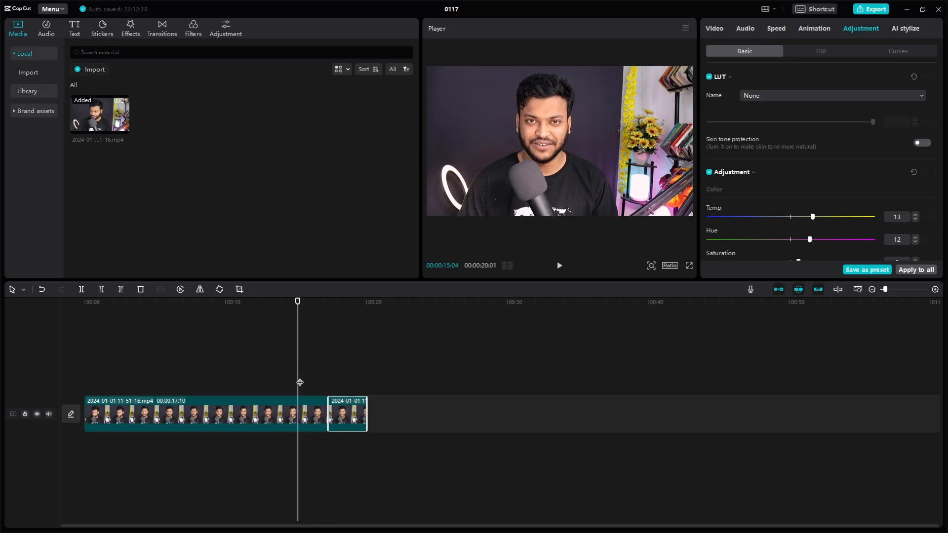
- Add a custom adjustment layer above the video at 00:00:01:17 and extend its end to about the 8-second mark
{"action": "left_click", "coordinate": [224, 29]}
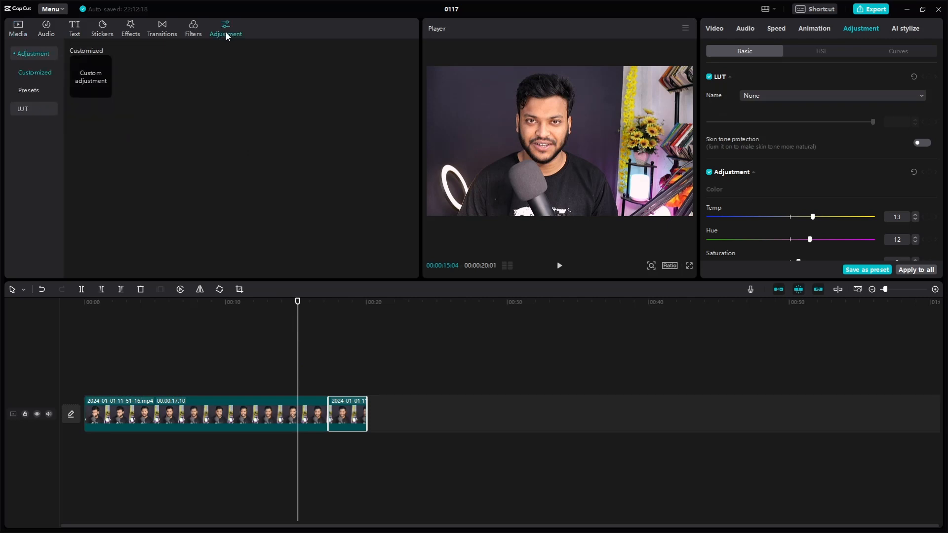
{"action": "mouse_move", "coordinate": [95, 94]}
{"action": "left_click_drag", "start_coordinate": [299, 360], "coordinate": [107, 361]}
{"action": "mouse_move", "coordinate": [106, 86]}
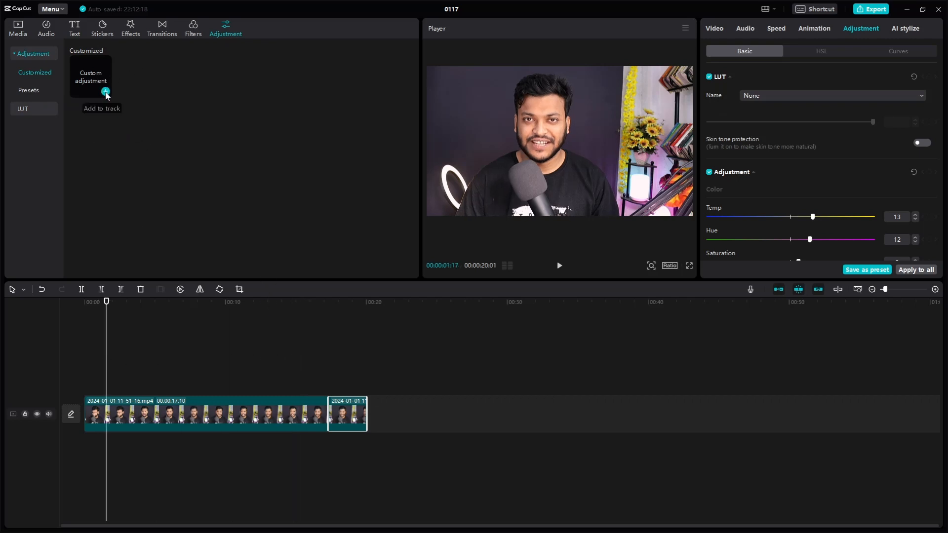
{"action": "left_click", "coordinate": [106, 92]}
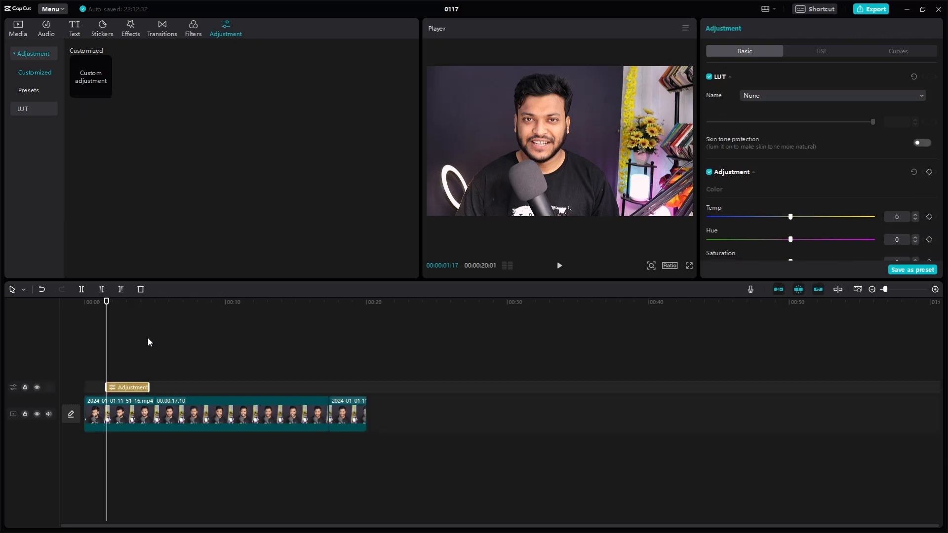
{"action": "left_click_drag", "start_coordinate": [149, 387], "coordinate": [195, 384]}
- Examine the adjustment layer's basic sliders and its HSL color controls
{"action": "scroll", "coordinate": [771, 179], "scroll_direction": "down", "scroll_amount": 2}
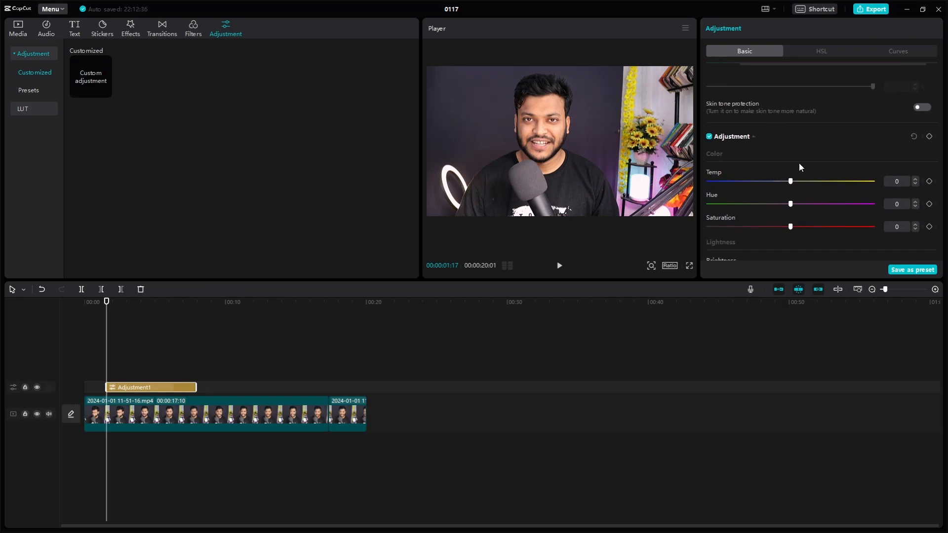
{"action": "scroll", "coordinate": [790, 171], "scroll_direction": "down", "scroll_amount": 10}
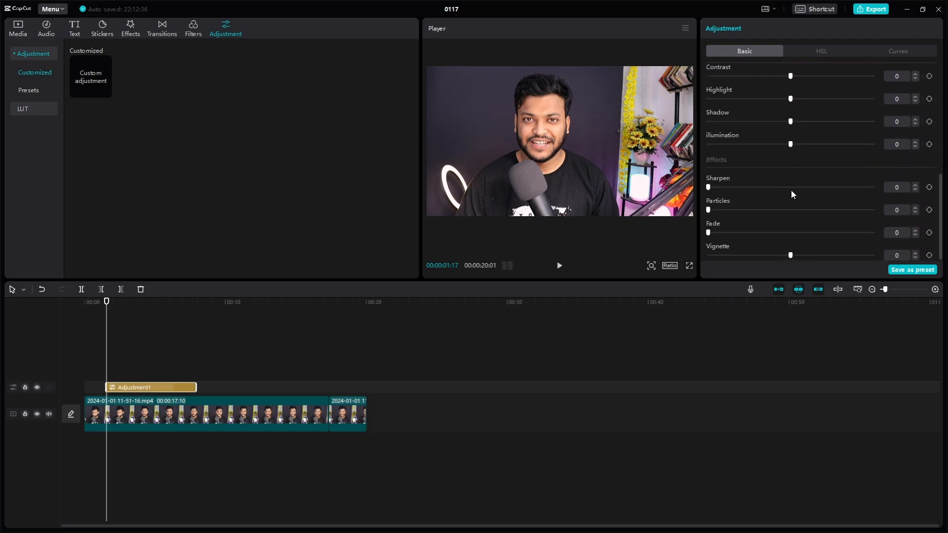
{"action": "scroll", "coordinate": [796, 186], "scroll_direction": "up", "scroll_amount": 10}
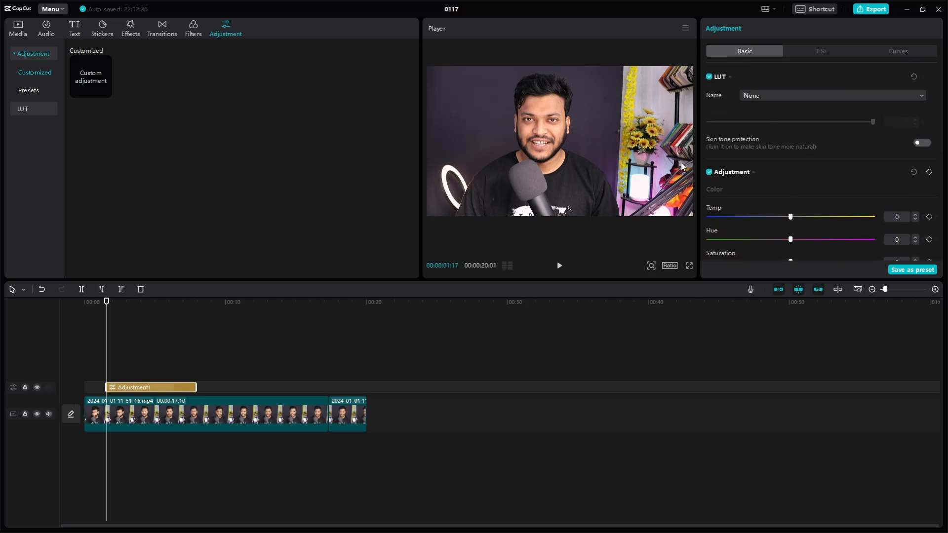
{"action": "left_click", "coordinate": [821, 53]}
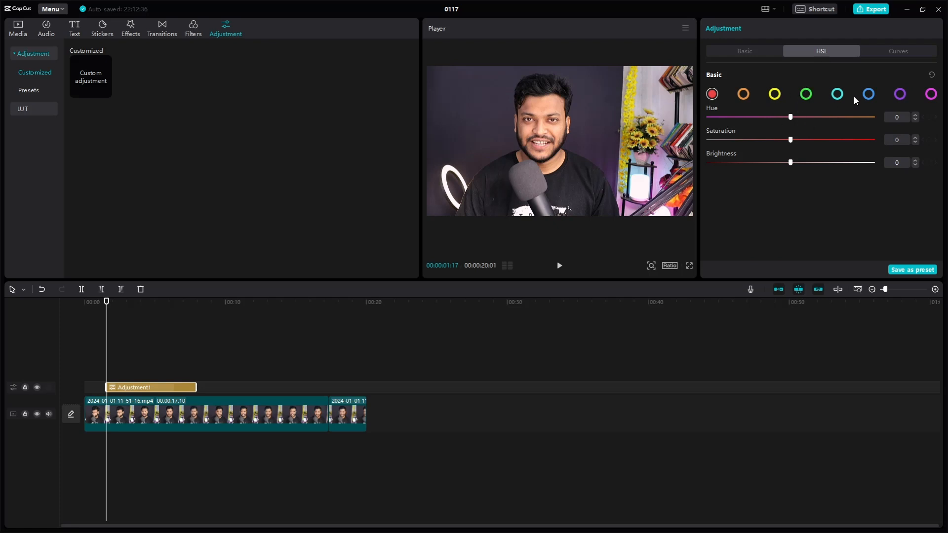
- Pull the middle of the adjustment layer's Brightness (Luma) curve slightly down and review the Red, Green and Blue curves
{"action": "left_click", "coordinate": [903, 50]}
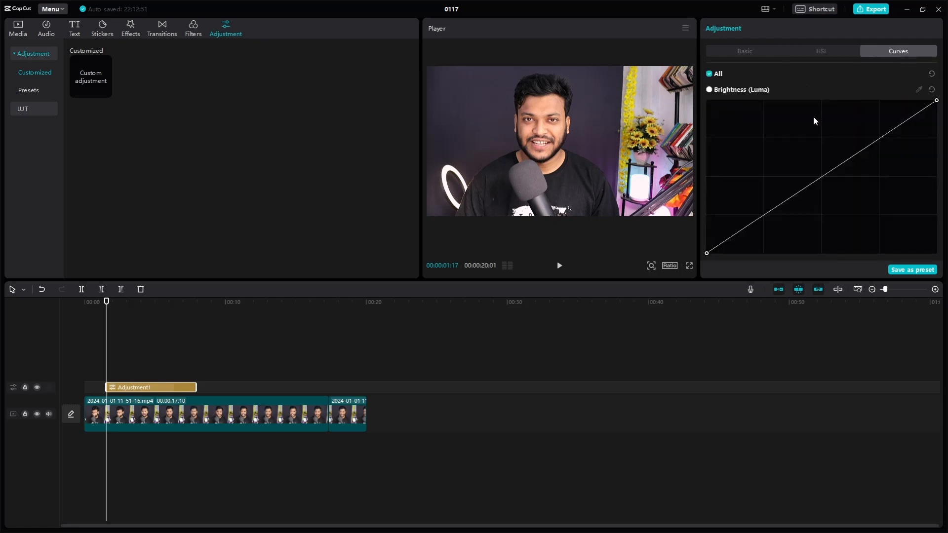
{"action": "scroll", "coordinate": [814, 116], "scroll_direction": "down", "scroll_amount": 3}
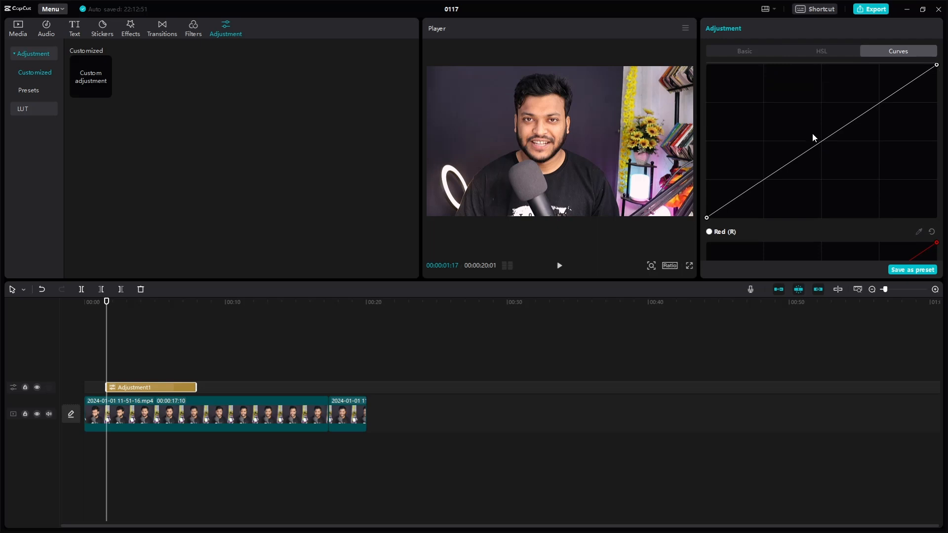
{"action": "mouse_move", "coordinate": [817, 144]}
{"action": "left_mouse_down"}
{"action": "mouse_move", "coordinate": [806, 133]}
{"action": "mouse_move", "coordinate": [831, 165]}
{"action": "mouse_move", "coordinate": [821, 153]}
{"action": "left_mouse_up"}
{"action": "scroll", "coordinate": [819, 145], "scroll_direction": "down", "scroll_amount": 5}
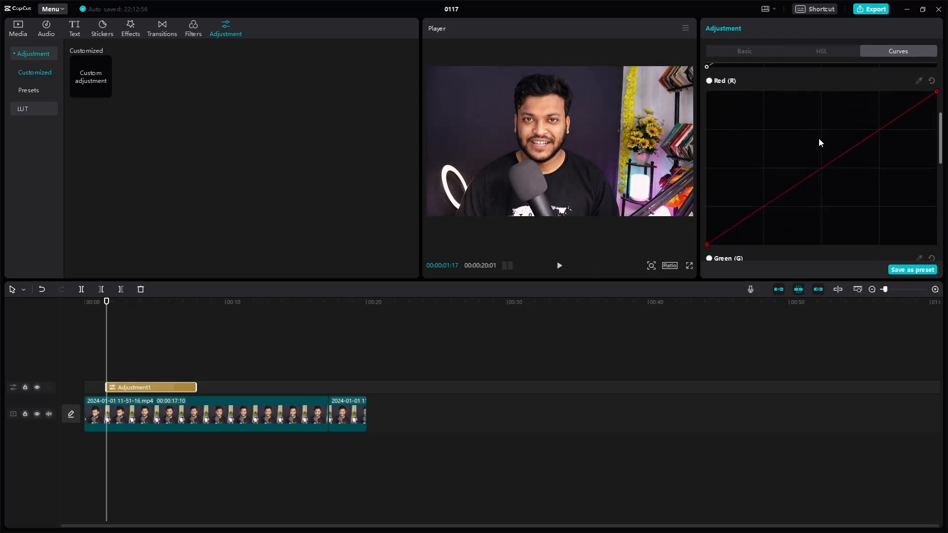
{"action": "scroll", "coordinate": [818, 138], "scroll_direction": "down", "scroll_amount": 4}
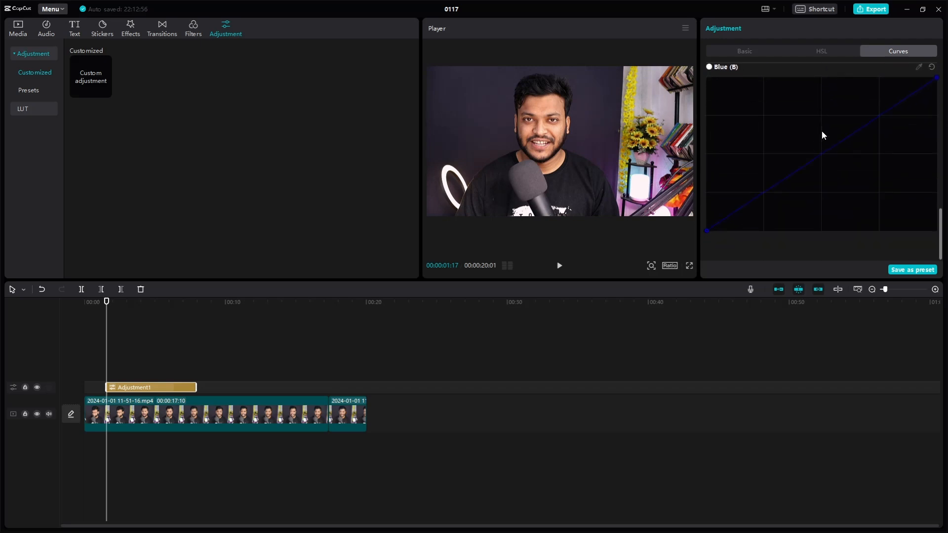
- Delete the existing adjustment layer and add a fresh custom adjustment above the video at 00:00:01:17
{"action": "scroll", "coordinate": [821, 132], "scroll_direction": "up", "scroll_amount": 3}
{"action": "scroll", "coordinate": [822, 134], "scroll_direction": "up", "scroll_amount": 5}
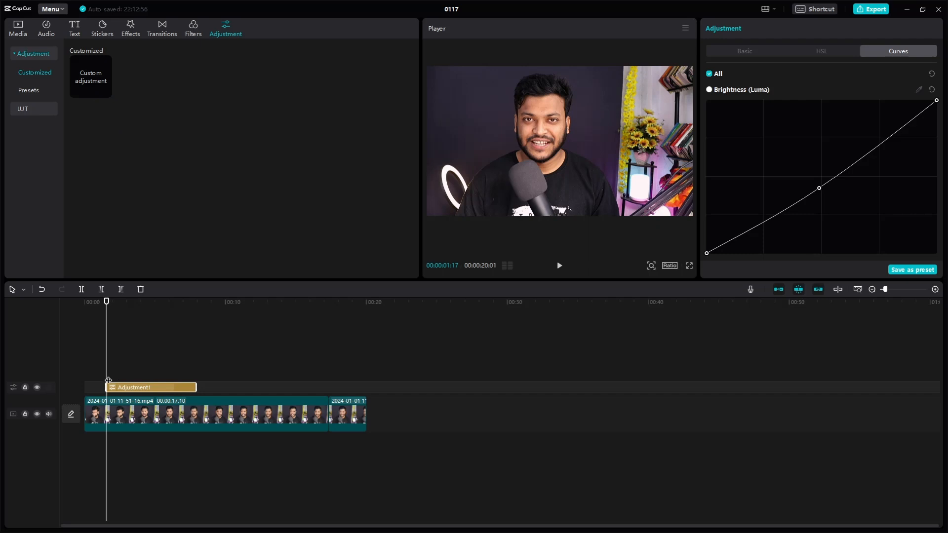
{"action": "key", "text": "Delete"}
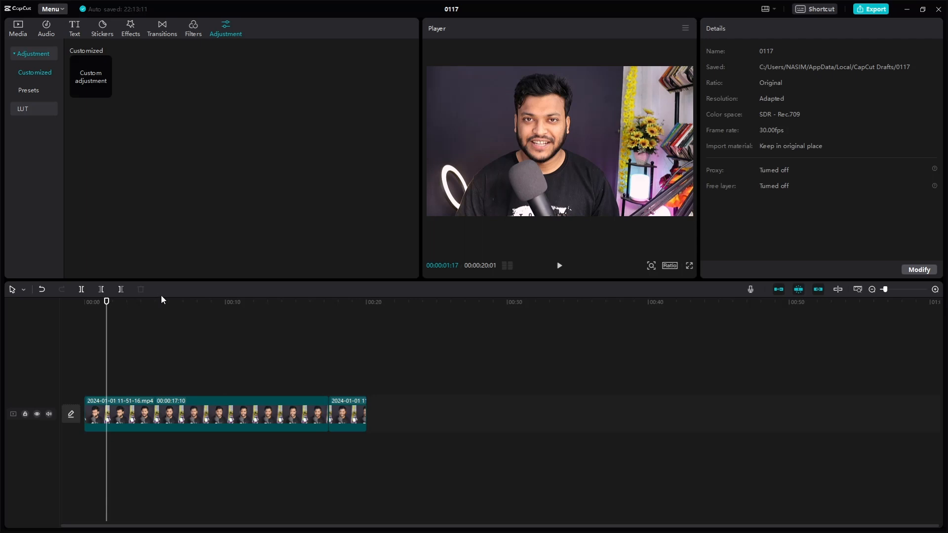
{"action": "mouse_move", "coordinate": [101, 83]}
{"action": "left_click", "coordinate": [106, 91]}
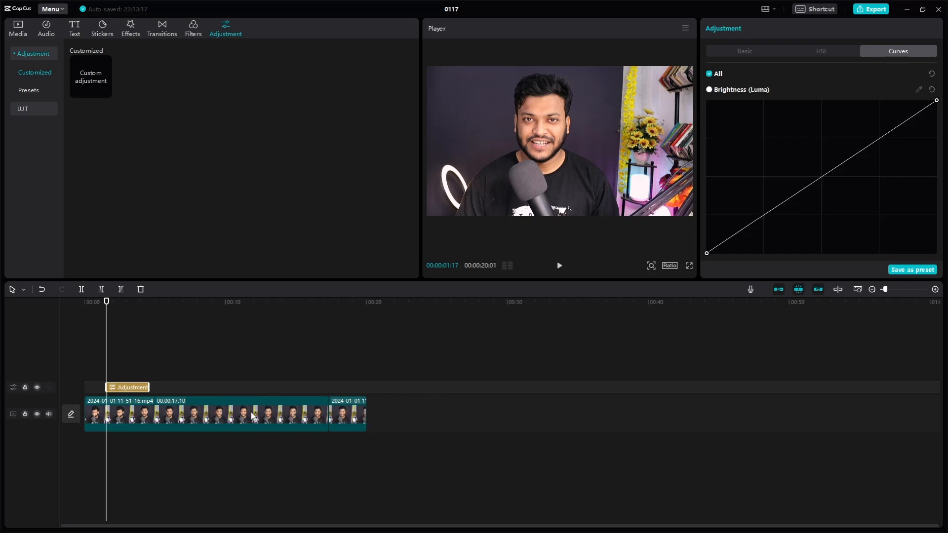
- Extend the new adjustment layer and fit its end to the cut between the two video segments
{"action": "left_click_drag", "start_coordinate": [146, 388], "coordinate": [364, 379]}
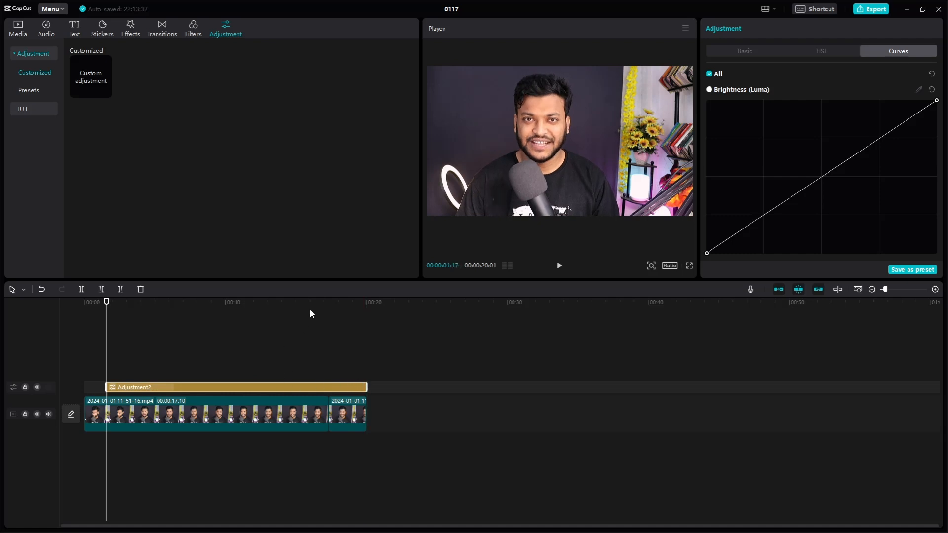
{"action": "left_click_drag", "start_coordinate": [314, 304], "coordinate": [200, 351]}
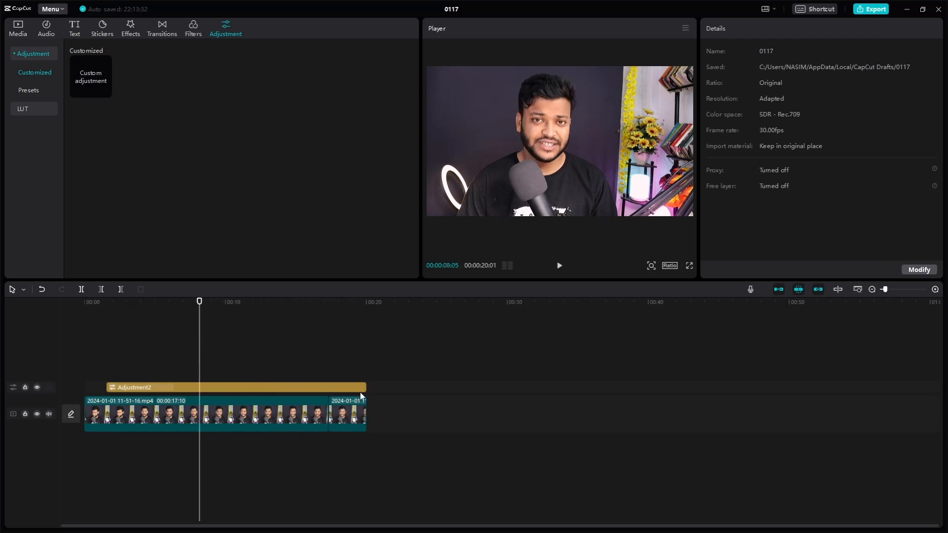
{"action": "left_click_drag", "start_coordinate": [365, 389], "coordinate": [328, 390]}
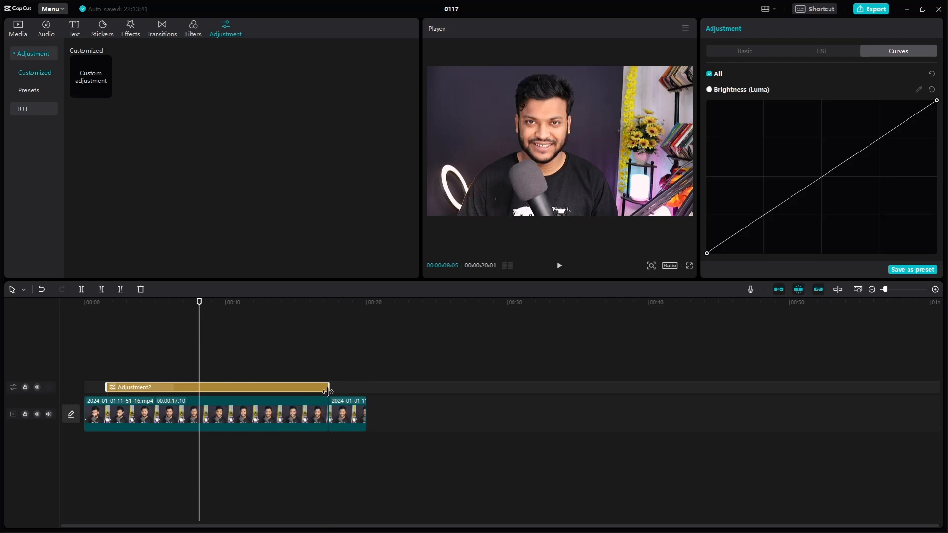
- Turn off the first video segment's own Adjustment settings and extend the adjustment layer's start to the beginning of the video
{"action": "left_click", "coordinate": [299, 303]}
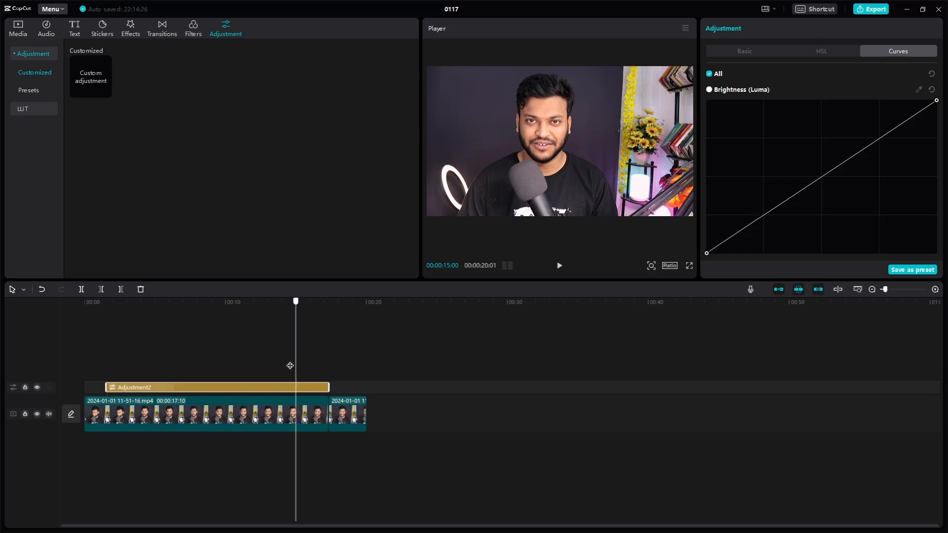
{"action": "left_click", "coordinate": [153, 366]}
{"action": "left_click", "coordinate": [205, 406]}
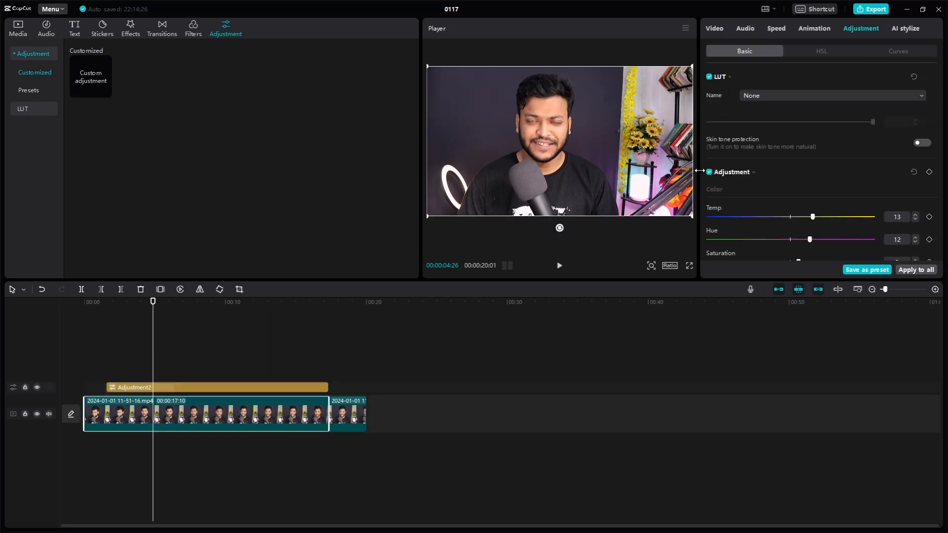
{"action": "left_click", "coordinate": [711, 174]}
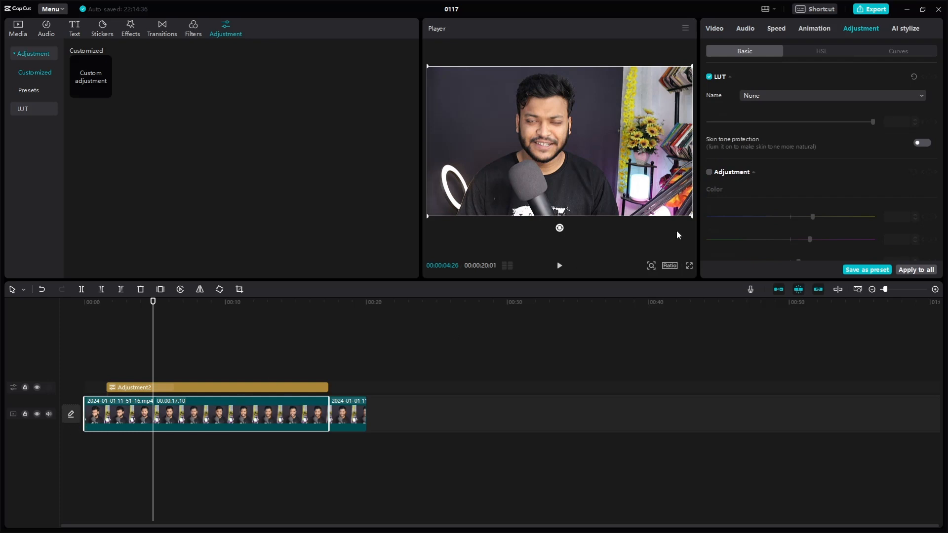
{"action": "left_click", "coordinate": [241, 388]}
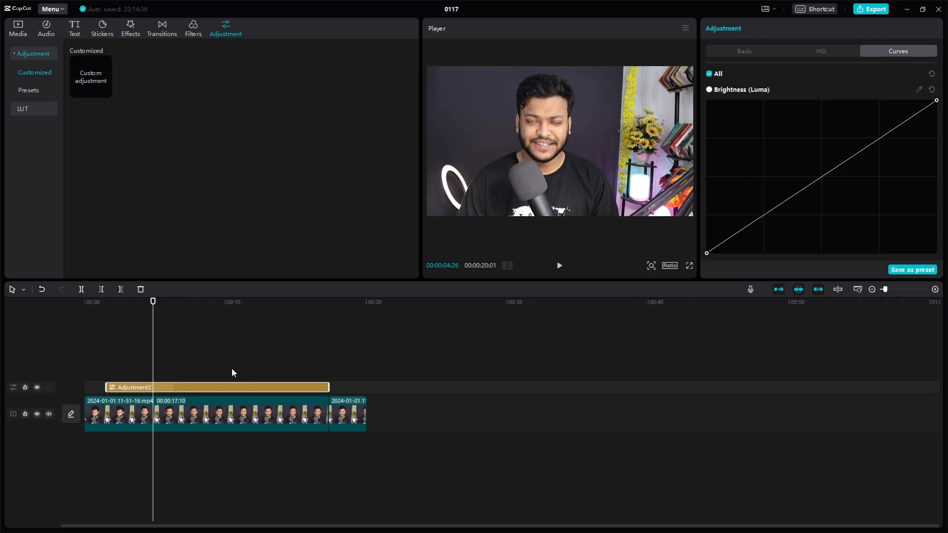
{"action": "left_click_drag", "start_coordinate": [105, 387], "coordinate": [83, 387]}
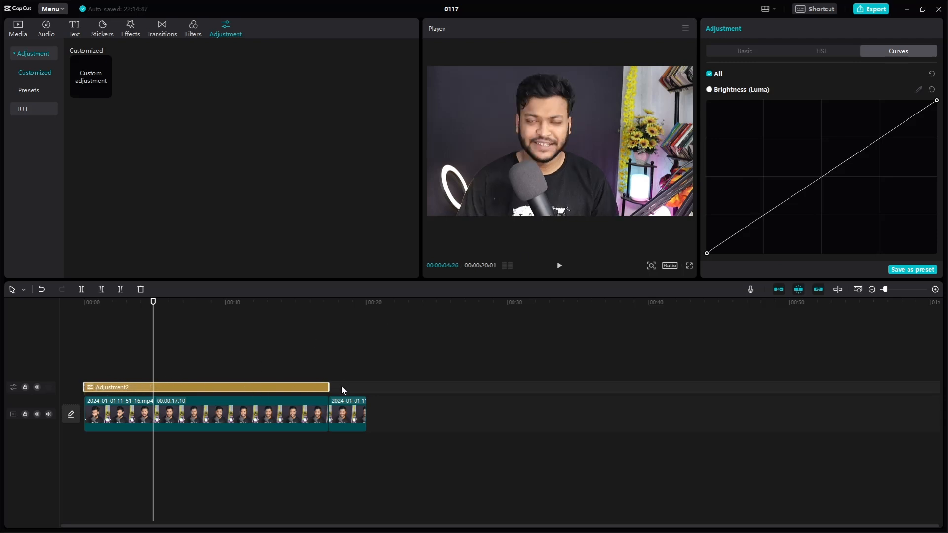
- Turn off the own Adjustment settings of the short second video segment after the cut
{"action": "left_click", "coordinate": [241, 425]}
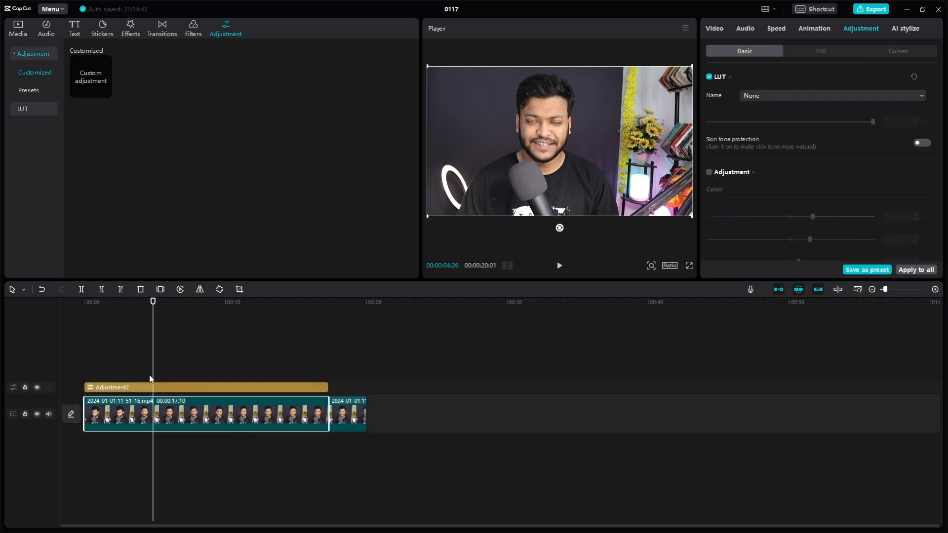
{"action": "left_click_drag", "start_coordinate": [152, 381], "coordinate": [350, 385]}
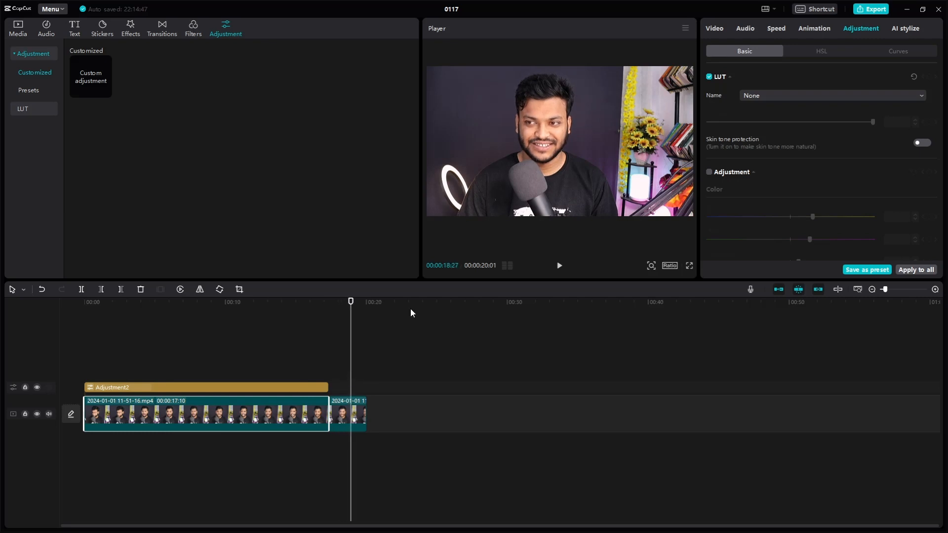
{"action": "mouse_move", "coordinate": [350, 388]}
{"action": "left_mouse_down"}
{"action": "mouse_move", "coordinate": [300, 388]}
{"action": "mouse_move", "coordinate": [343, 389]}
{"action": "left_mouse_up"}
{"action": "left_click", "coordinate": [354, 428]}
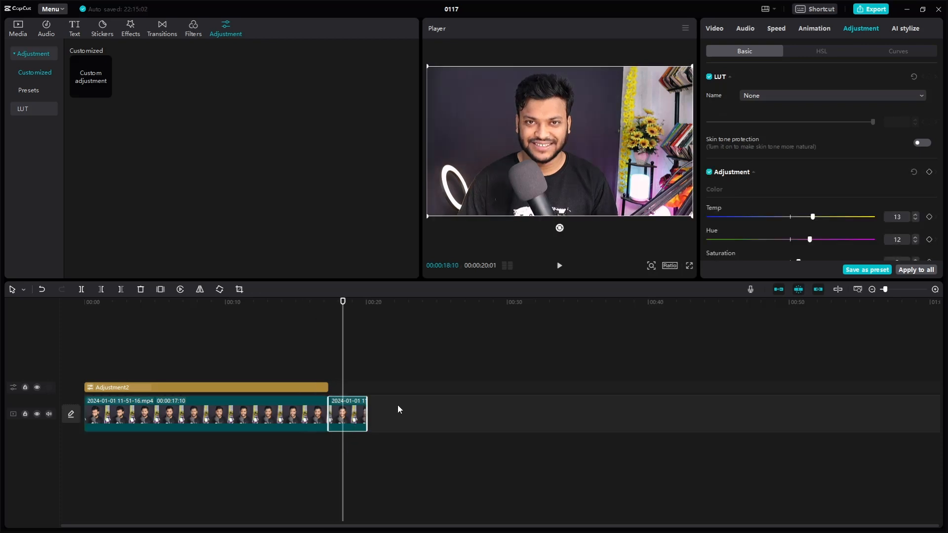
{"action": "left_click", "coordinate": [710, 173]}
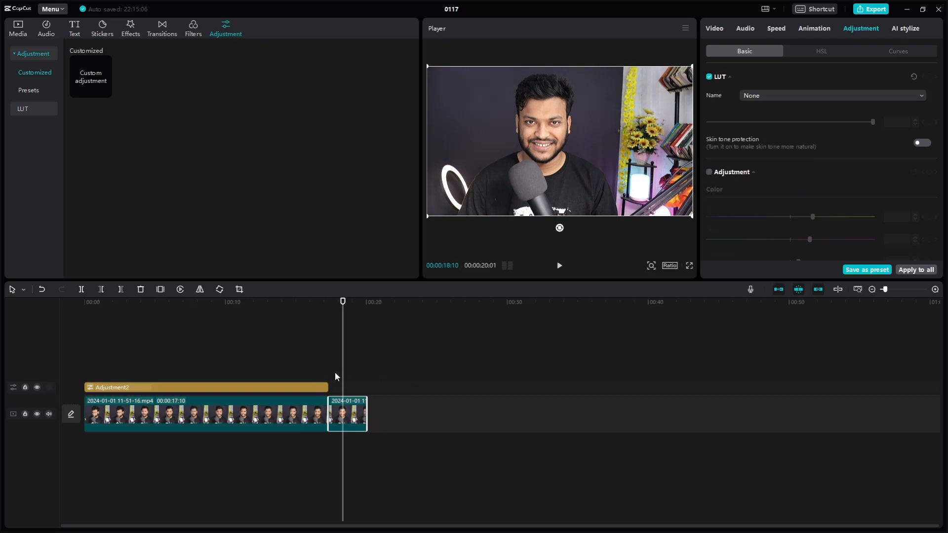
- Set the adjustment layer's Saturation to 9, Hue to 5 and Temp to -5
{"action": "left_click", "coordinate": [277, 379]}
{"action": "left_click", "coordinate": [259, 389]}
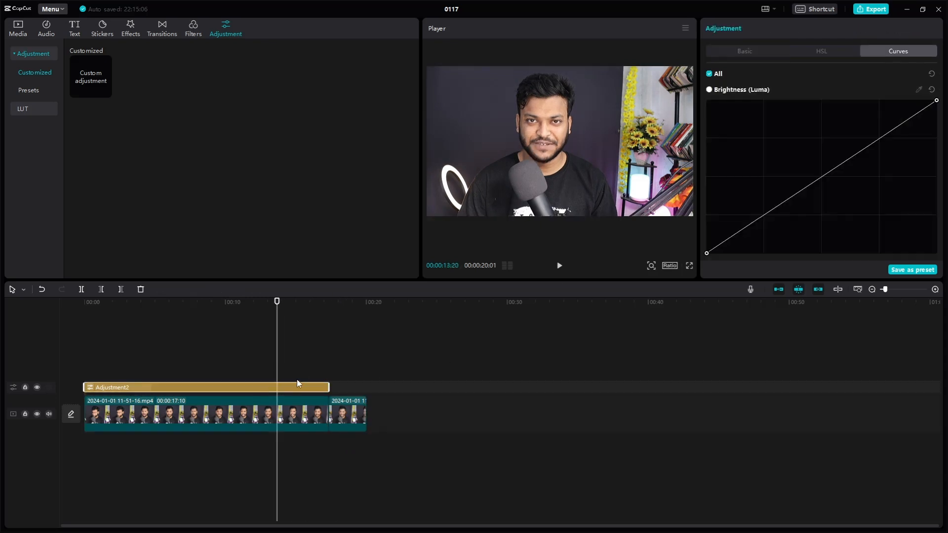
{"action": "left_click", "coordinate": [754, 53]}
{"action": "scroll", "coordinate": [794, 239], "scroll_direction": "down", "scroll_amount": 5}
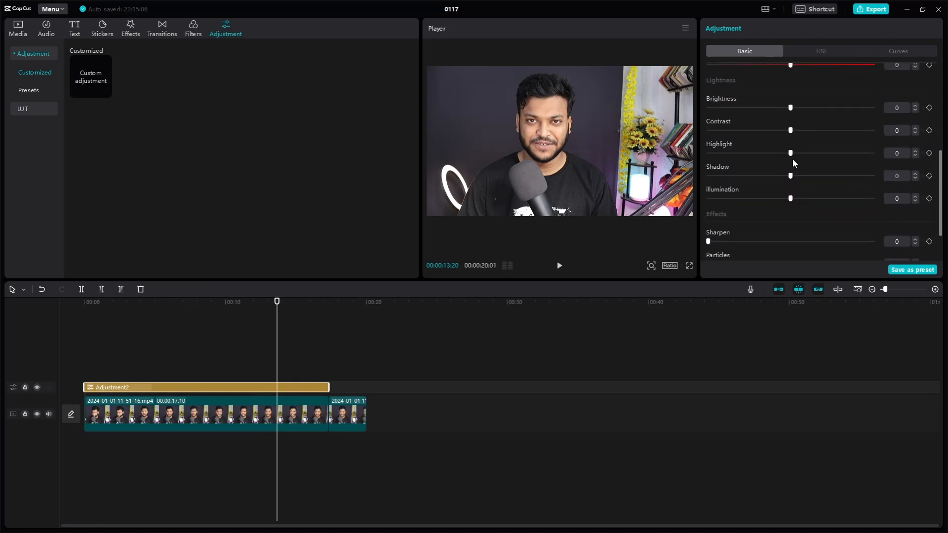
{"action": "scroll", "coordinate": [800, 149], "scroll_direction": "up", "scroll_amount": 2}
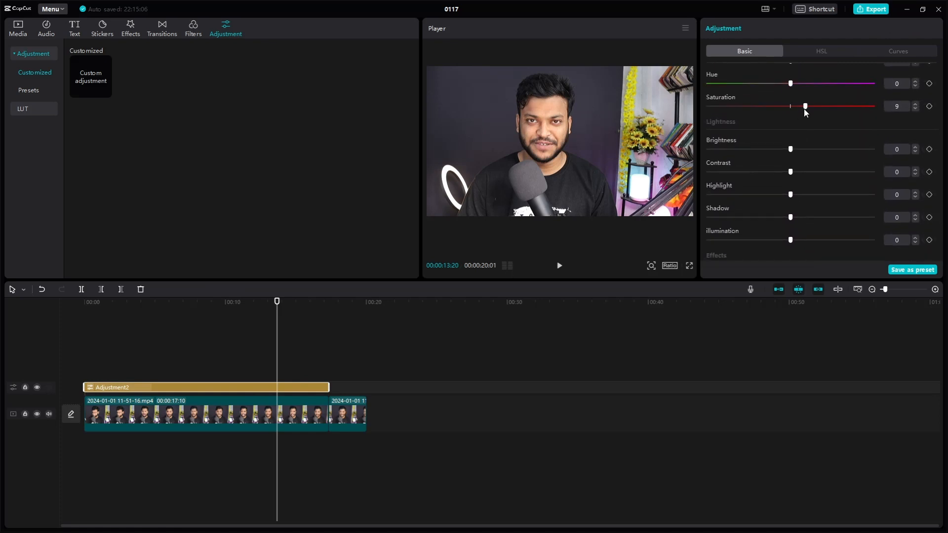
{"action": "scroll", "coordinate": [804, 109], "scroll_direction": "up", "scroll_amount": 1}
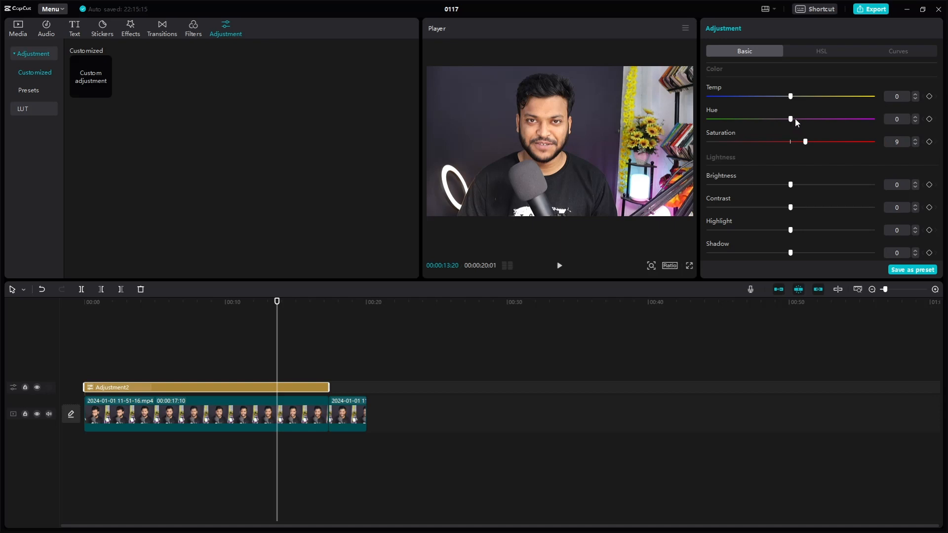
{"action": "left_click_drag", "start_coordinate": [795, 119], "coordinate": [783, 96]}
- Set the adjustment layer's Brightness to 4, Contrast to 5, Highlight to -7 and Shadow to -6
{"action": "left_click_drag", "start_coordinate": [791, 184], "coordinate": [797, 186]}
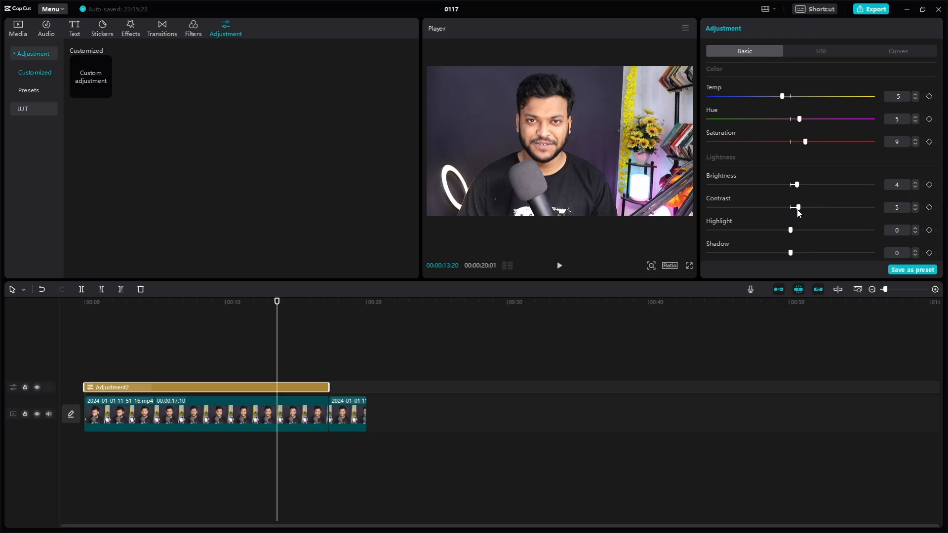
{"action": "mouse_move", "coordinate": [790, 230]}
{"action": "left_mouse_down"}
{"action": "mouse_move", "coordinate": [780, 232]}
{"action": "mouse_move", "coordinate": [789, 217]}
{"action": "mouse_move", "coordinate": [781, 217]}
{"action": "left_mouse_up"}
{"action": "scroll", "coordinate": [793, 213], "scroll_direction": "down", "scroll_amount": 1}
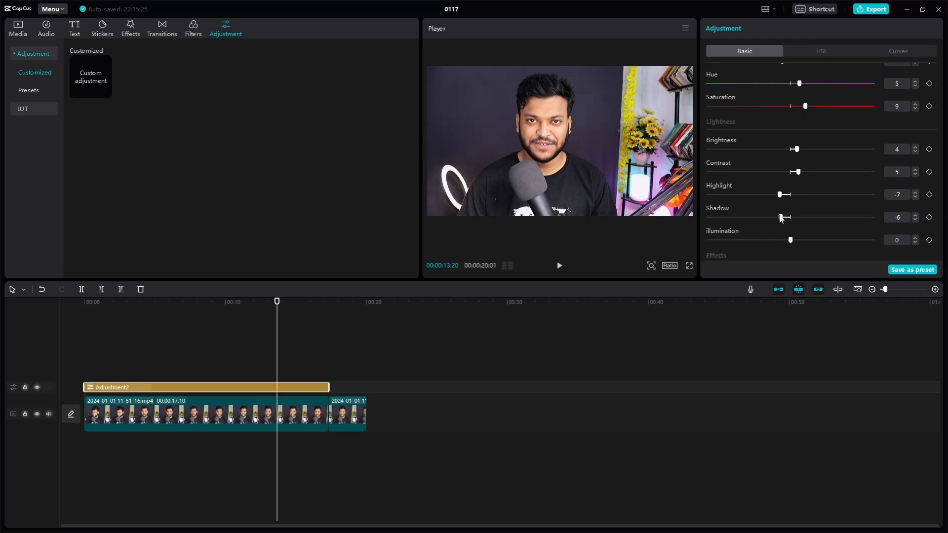
- Compare the picture with the adjustment track hidden and shown, and with the uncovered segment past the cut
{"action": "left_click", "coordinate": [36, 388]}
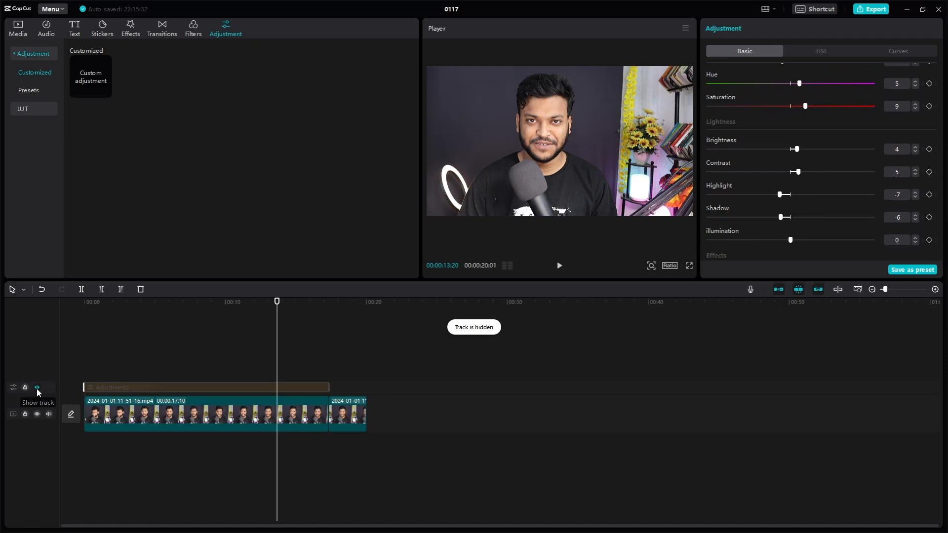
{"action": "left_click", "coordinate": [36, 388]}
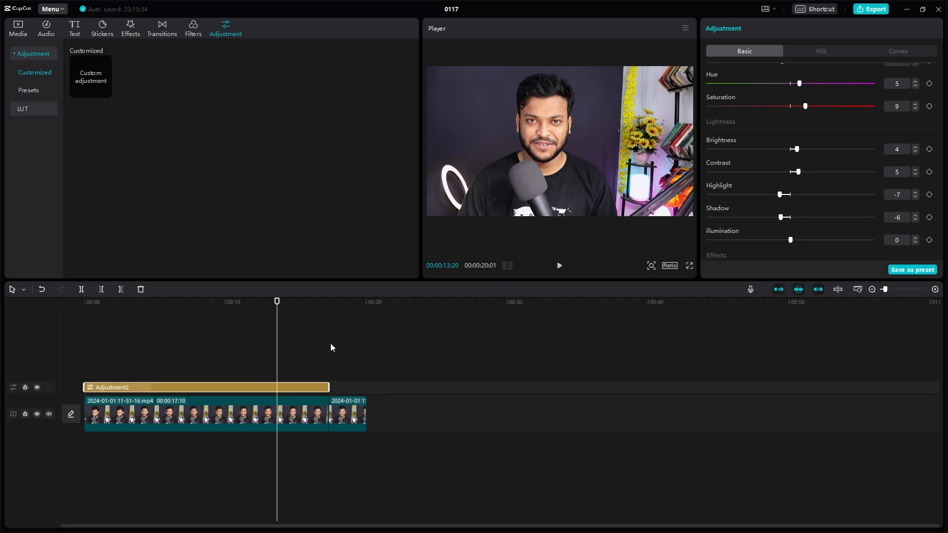
{"action": "left_click", "coordinate": [328, 309]}
{"action": "left_click_drag", "start_coordinate": [328, 314], "coordinate": [348, 326]}
- Extend the adjustment layer's end to the end of the second video segment
{"action": "left_click", "coordinate": [324, 387]}
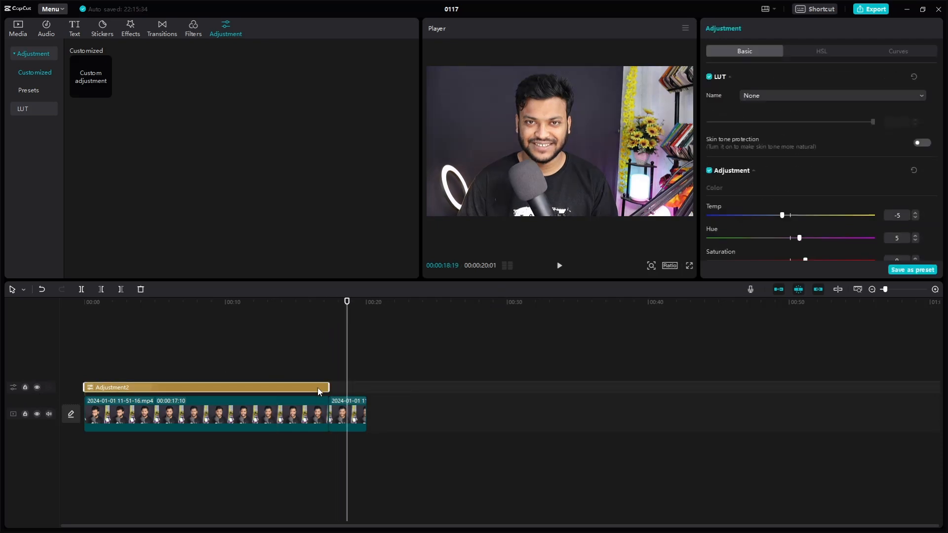
{"action": "left_click_drag", "start_coordinate": [329, 388], "coordinate": [265, 353]}
{"action": "left_click", "coordinate": [356, 364]}
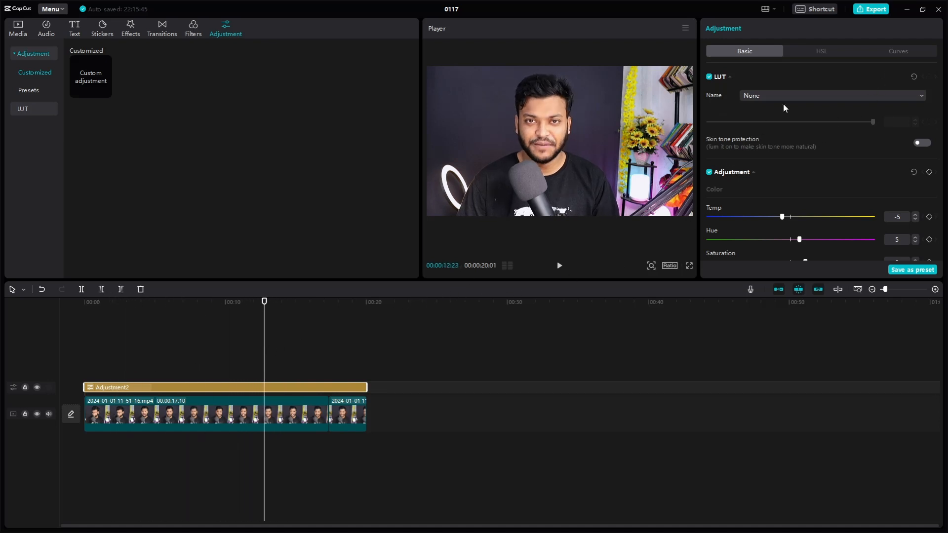
- Set the adjustment layer's yellow HSL values to Hue -10, Saturation 25 and Brightness 10
{"action": "left_click", "coordinate": [822, 52]}
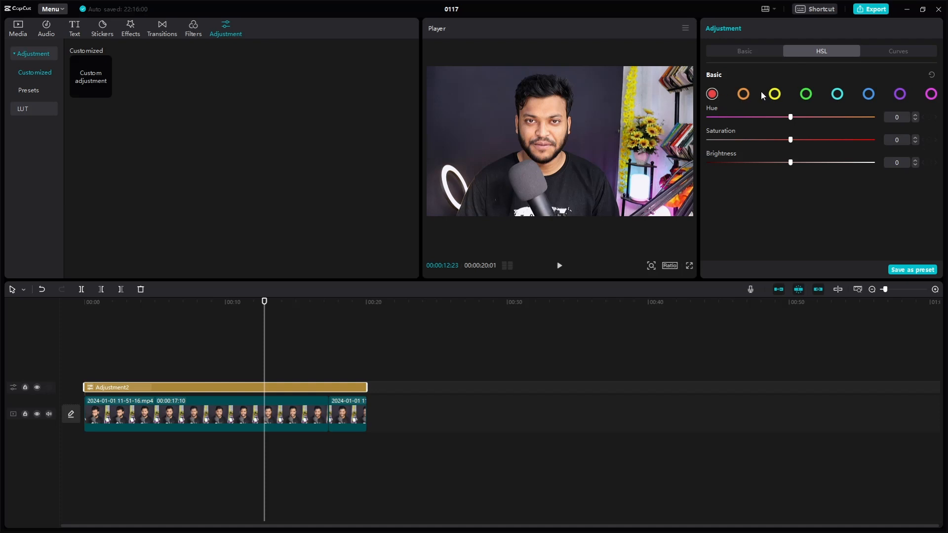
{"action": "left_click", "coordinate": [775, 95]}
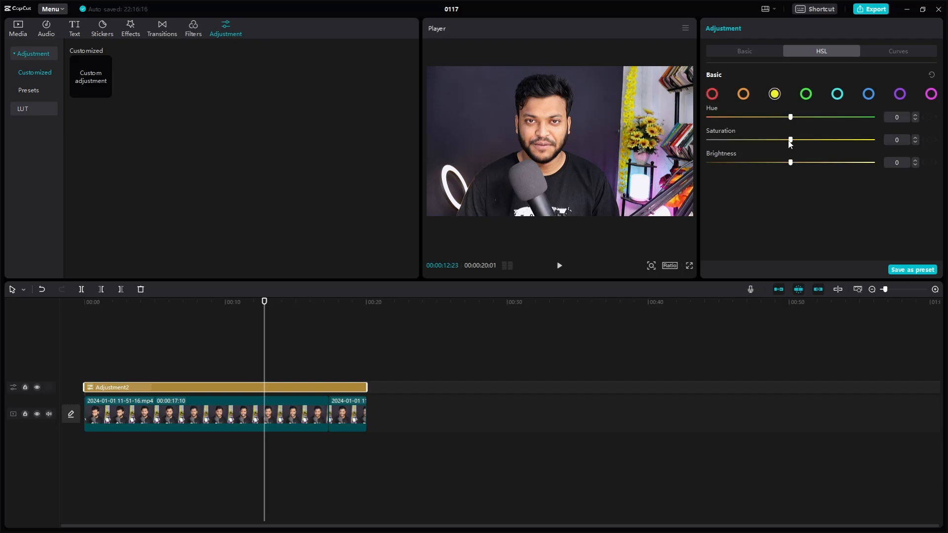
{"action": "left_click_drag", "start_coordinate": [790, 142], "coordinate": [695, 127]}
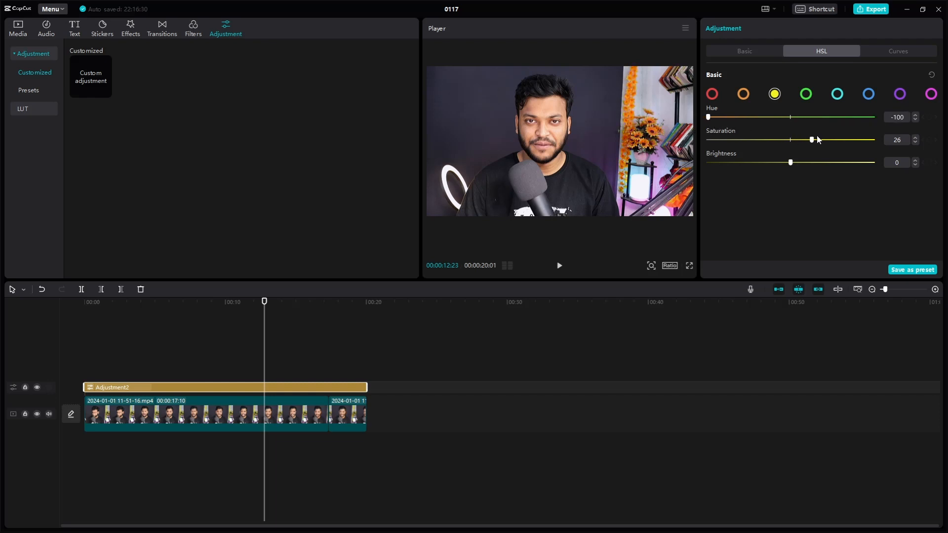
{"action": "left_click_drag", "start_coordinate": [818, 137], "coordinate": [838, 166]}
{"action": "mouse_move", "coordinate": [816, 168]}
{"action": "left_mouse_down"}
{"action": "mouse_move", "coordinate": [783, 176]}
{"action": "mouse_move", "coordinate": [798, 170]}
{"action": "left_mouse_up"}
{"action": "left_click_drag", "start_coordinate": [715, 116], "coordinate": [782, 121]}
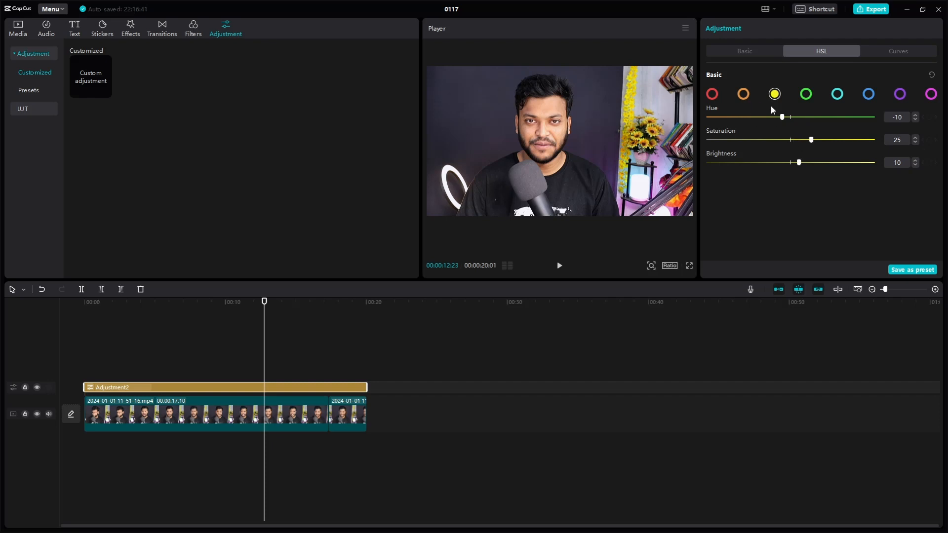
- Try strong Saturation levels on the adjustment layer's red HSL tones and settle on a slight increase
{"action": "left_click", "coordinate": [712, 94]}
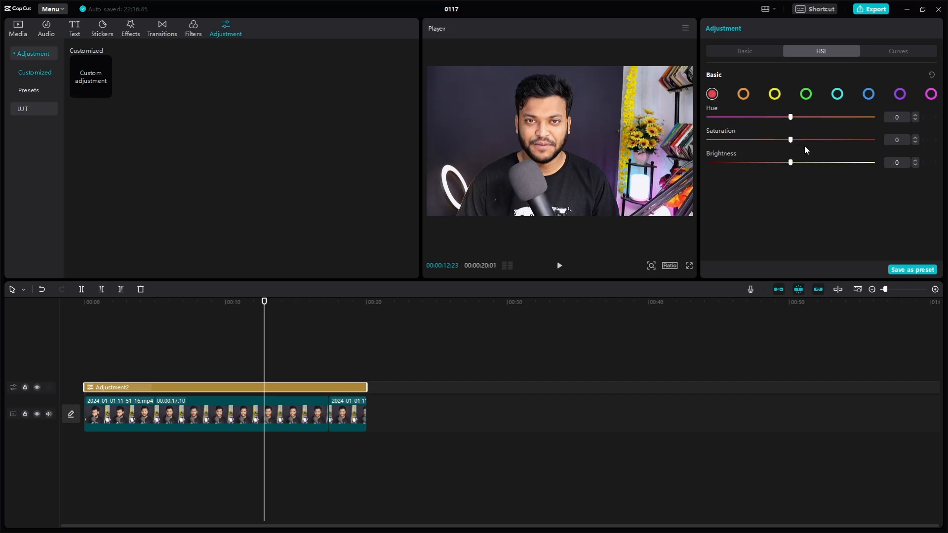
{"action": "left_click_drag", "start_coordinate": [790, 141], "coordinate": [824, 144]}
{"action": "left_click_drag", "start_coordinate": [873, 140], "coordinate": [914, 146]}
{"action": "left_click", "coordinate": [811, 142]}
{"action": "left_click", "coordinate": [804, 144]}
- Show the magenta HSL controls and save the adjustment layer's settings as a preset, dismissing the brand kit notice
{"action": "left_click", "coordinate": [931, 94]}
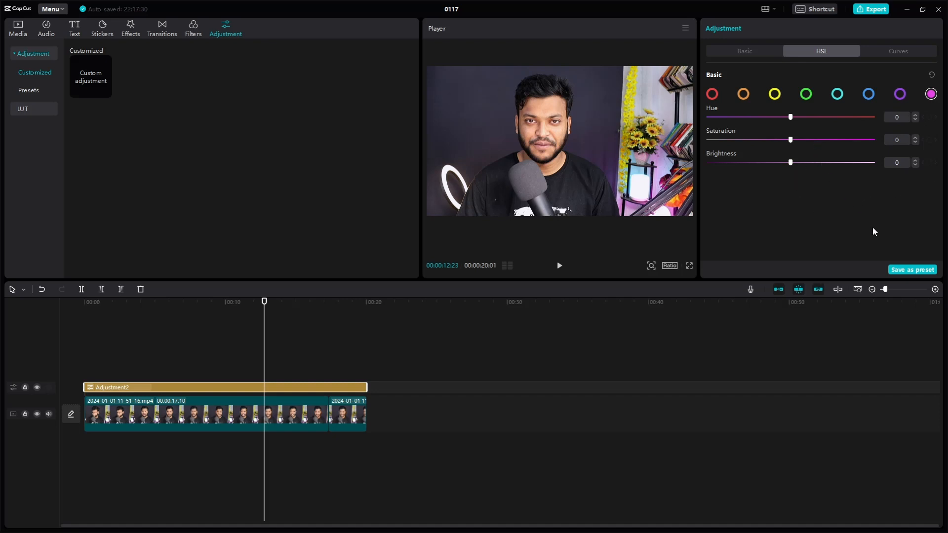
{"action": "left_click", "coordinate": [899, 271]}
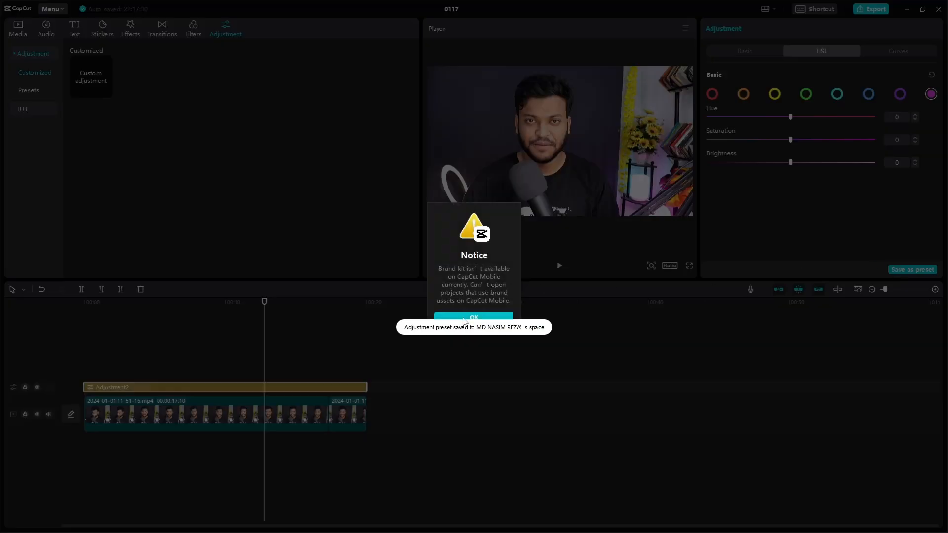
{"action": "left_click", "coordinate": [463, 321]}
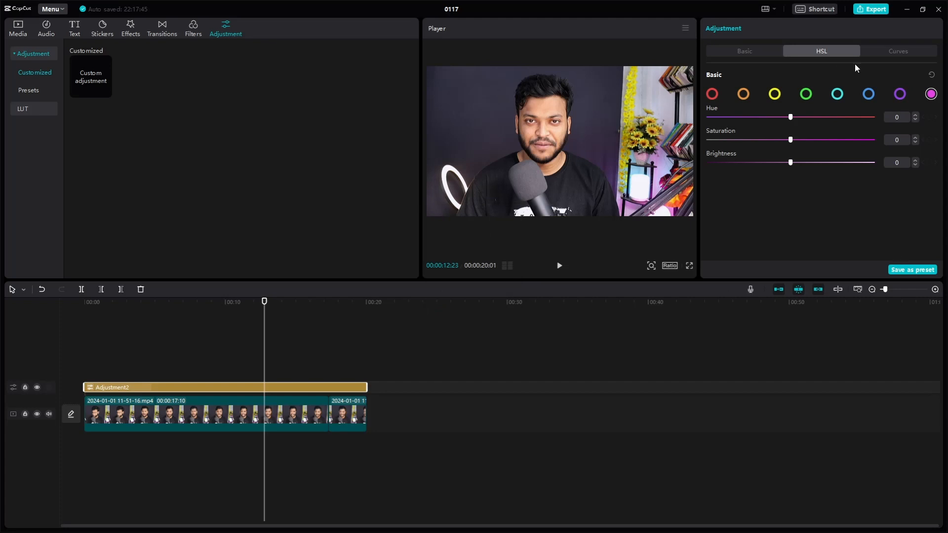
- Pull the adjustment layer's Brightness (Luma) curve slightly down just below its middle
{"action": "left_click", "coordinate": [894, 55]}
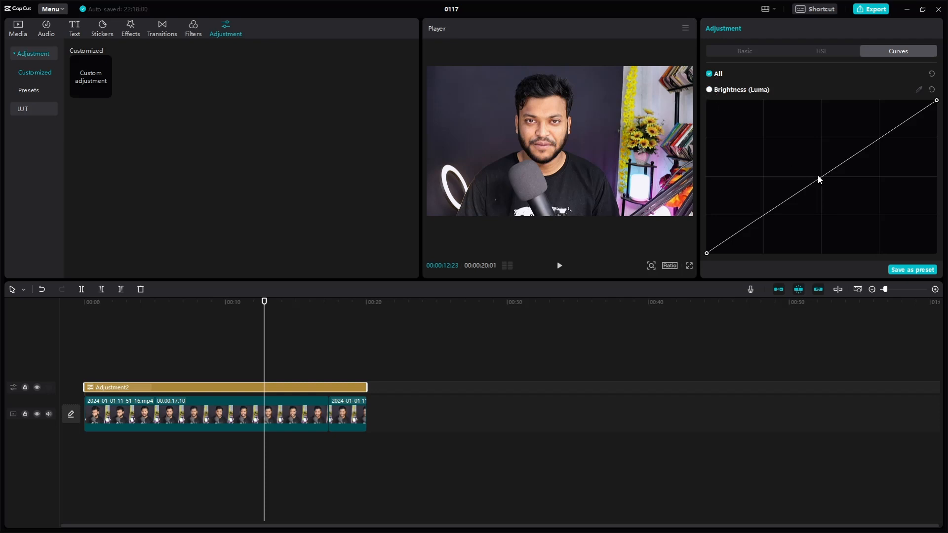
{"action": "left_click_drag", "start_coordinate": [818, 181], "coordinate": [792, 199]}
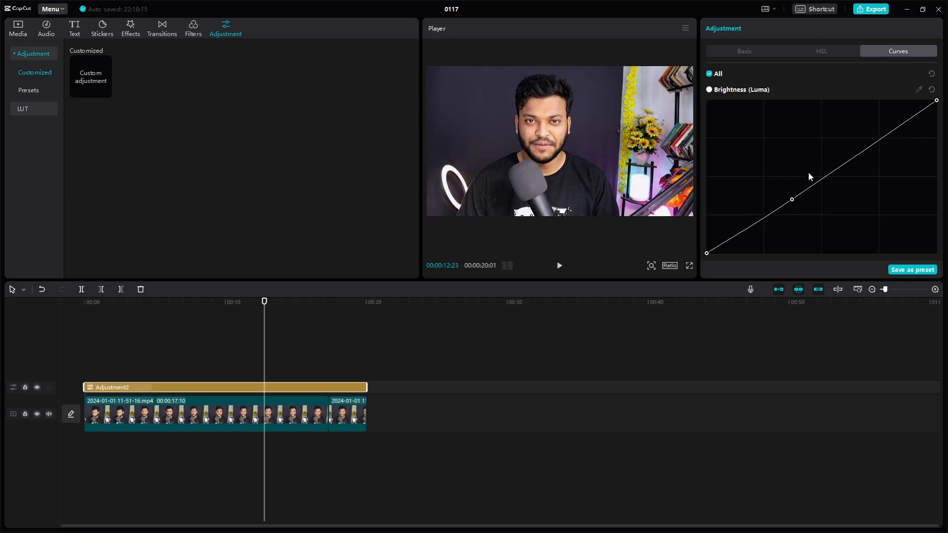
- Add a point below the middle of the adjustment layer's Red (R) curve and pull it slightly down
{"action": "scroll", "coordinate": [810, 168], "scroll_direction": "down", "scroll_amount": 4}
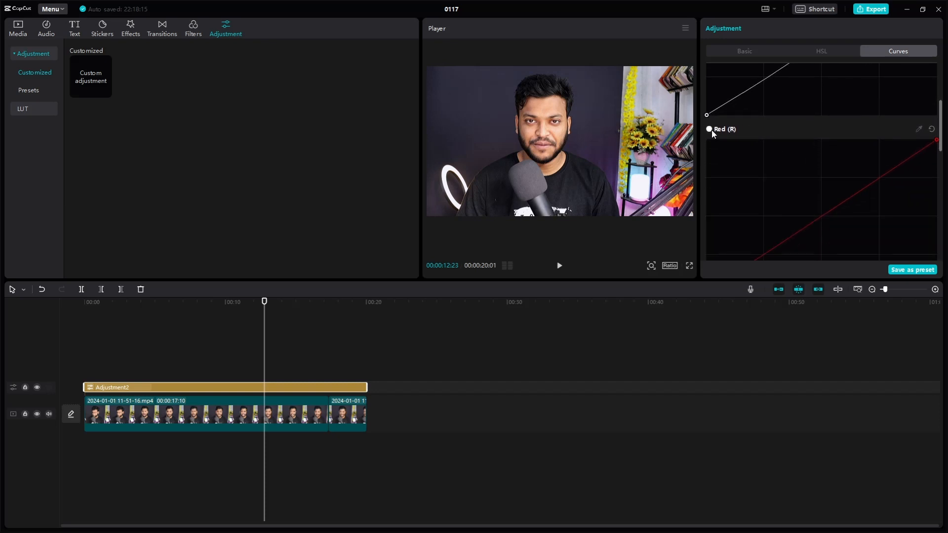
{"action": "scroll", "coordinate": [719, 126], "scroll_direction": "down", "scroll_amount": 4}
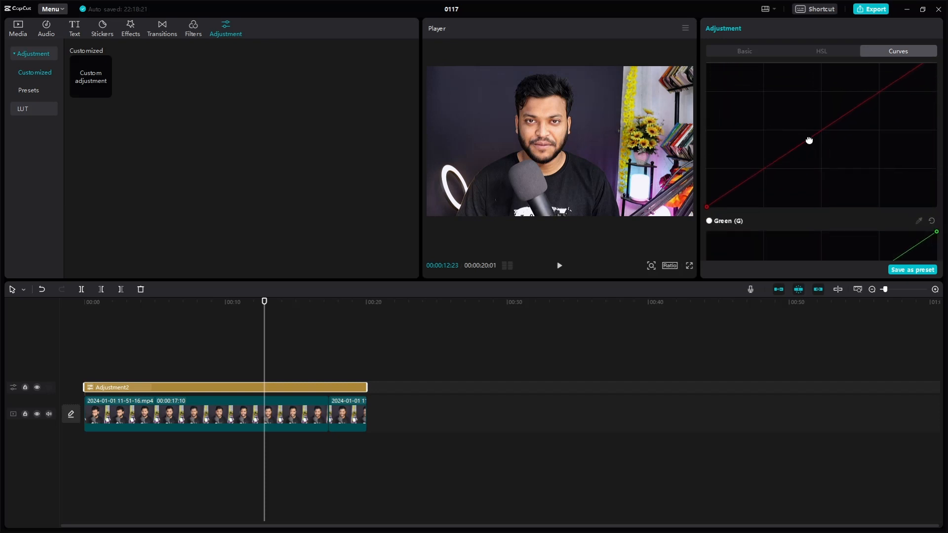
{"action": "left_click_drag", "start_coordinate": [809, 141], "coordinate": [786, 156]}
- Pull the adjustment layer's Green (G) curve slightly down near its middle and add a point above the middle of the Blue (B) curve
{"action": "scroll", "coordinate": [825, 152], "scroll_direction": "down", "scroll_amount": 3}
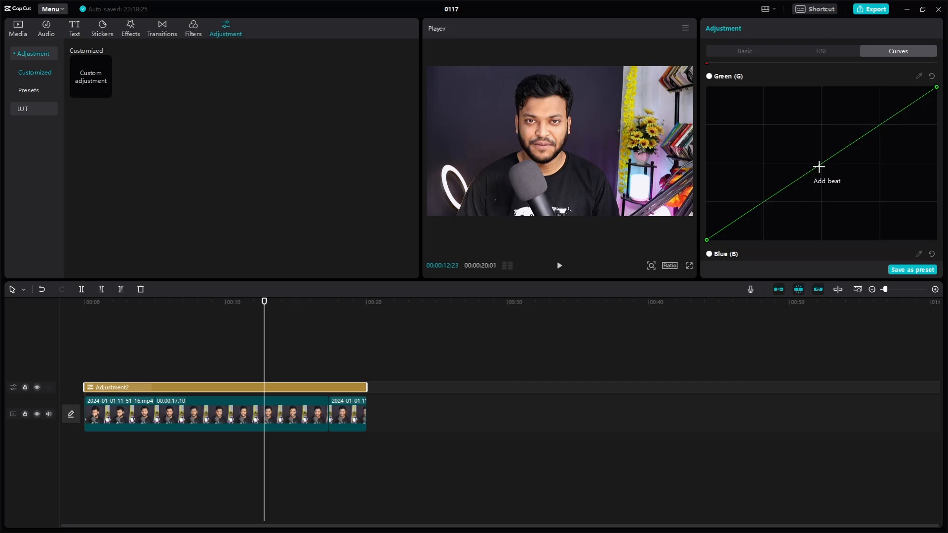
{"action": "mouse_move", "coordinate": [819, 167]}
{"action": "left_mouse_down"}
{"action": "mouse_move", "coordinate": [825, 175]}
{"action": "mouse_move", "coordinate": [812, 156]}
{"action": "mouse_move", "coordinate": [815, 170]}
{"action": "left_mouse_up"}
{"action": "scroll", "coordinate": [820, 168], "scroll_direction": "down", "scroll_amount": 4}
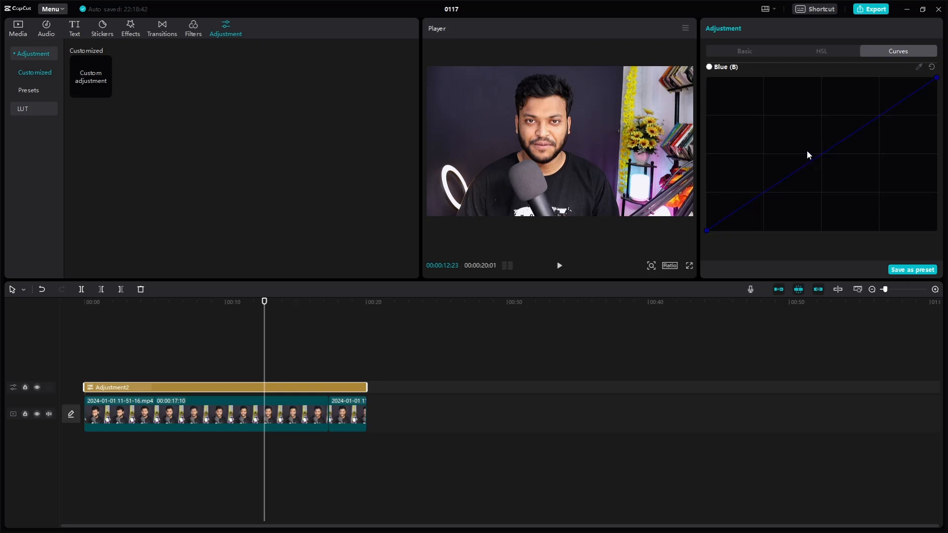
{"action": "mouse_move", "coordinate": [819, 155]}
{"action": "left_mouse_down"}
{"action": "mouse_move", "coordinate": [813, 148]}
{"action": "mouse_move", "coordinate": [819, 161]}
{"action": "left_mouse_up"}
- Return to the adjustment layer's basic settings, move the playhead to 00:00:07:02 and show the Effects values
{"action": "scroll", "coordinate": [822, 153], "scroll_direction": "up", "scroll_amount": 2}
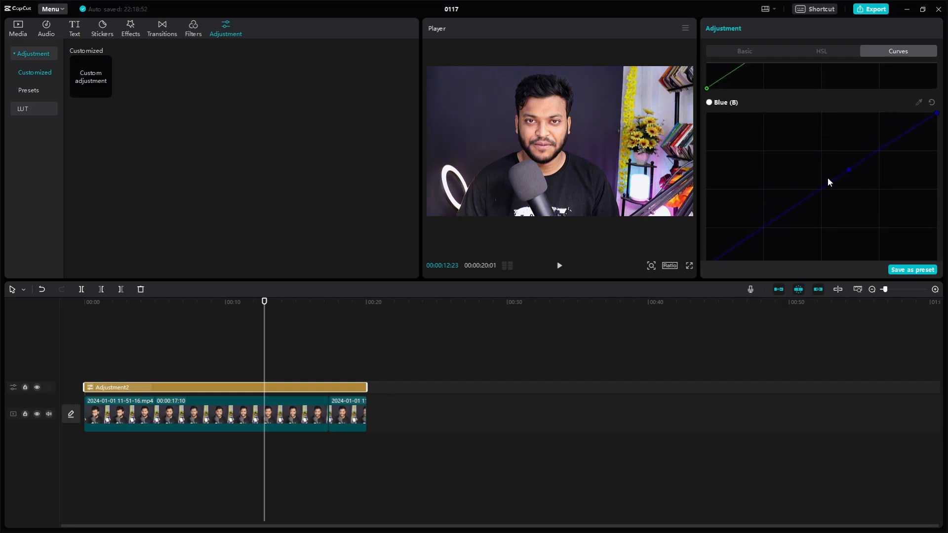
{"action": "scroll", "coordinate": [858, 176], "scroll_direction": "up", "scroll_amount": 10}
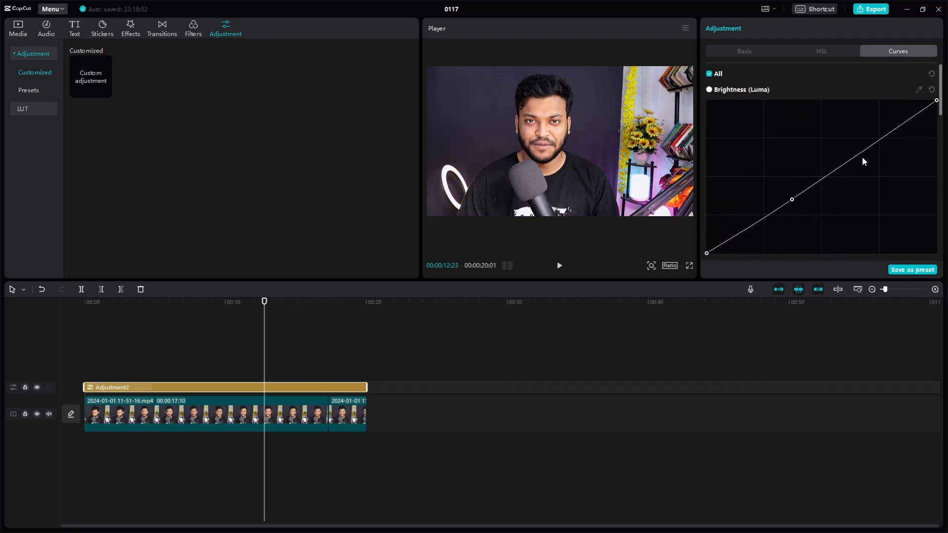
{"action": "left_click", "coordinate": [746, 51]}
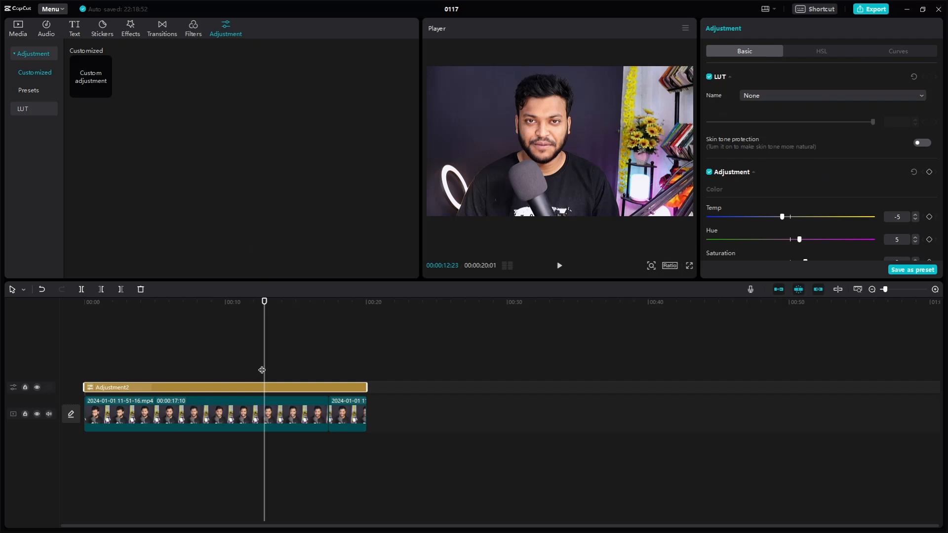
{"action": "left_click_drag", "start_coordinate": [264, 370], "coordinate": [184, 371]}
{"action": "scroll", "coordinate": [818, 183], "scroll_direction": "down", "scroll_amount": 8}
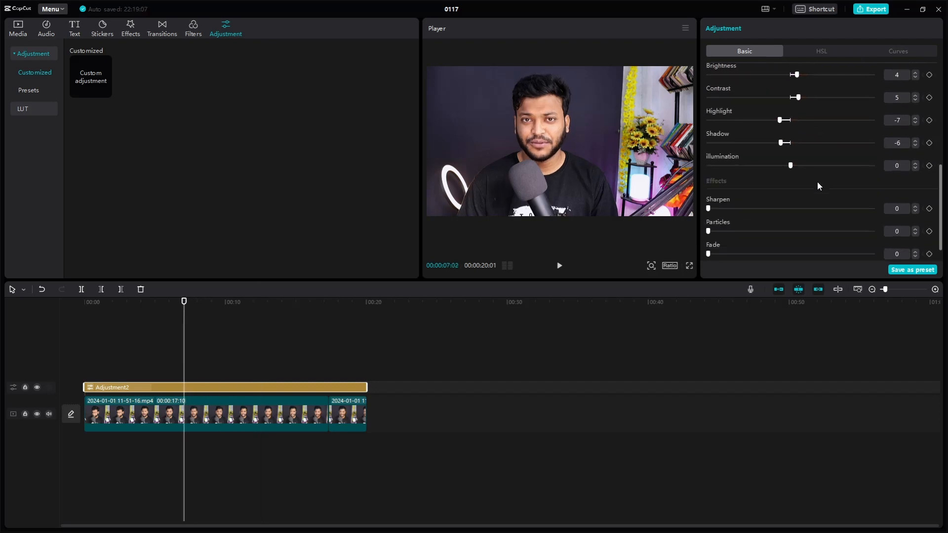